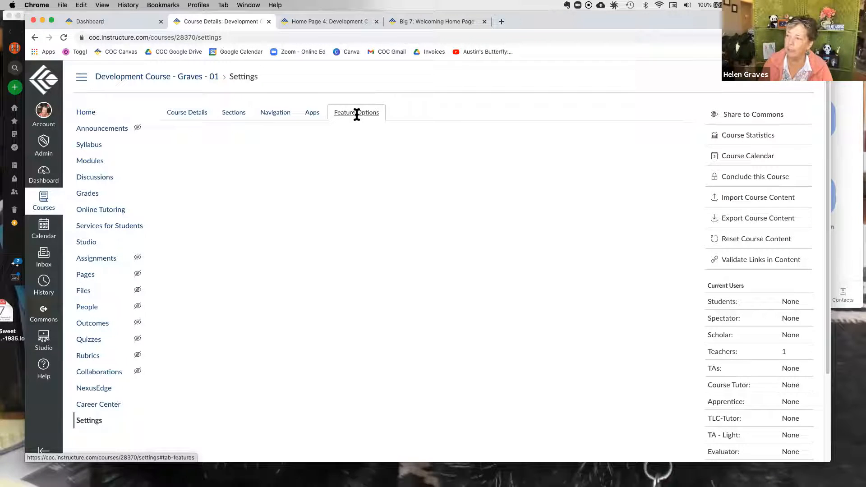
# Step: Reload the course settings and look through the list of course feature options
pyautogui.click(64, 38)
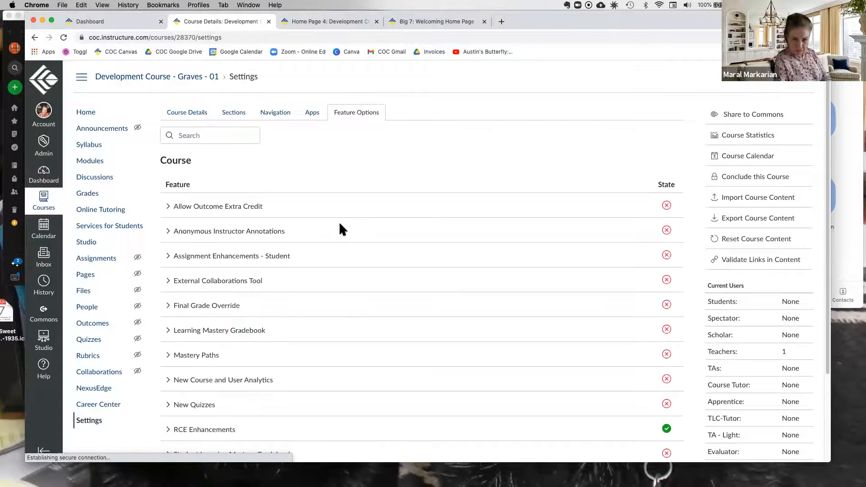
pyautogui.scroll(-3, 351, 284)
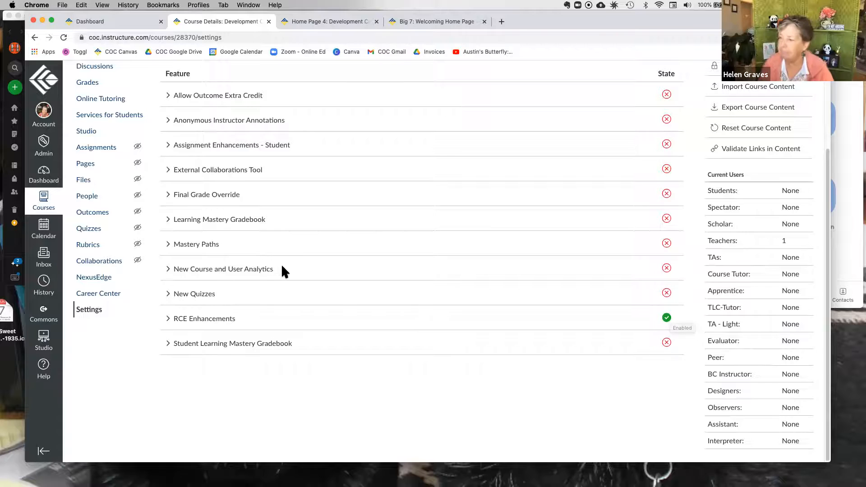
pyautogui.scroll(3, 280, 263)
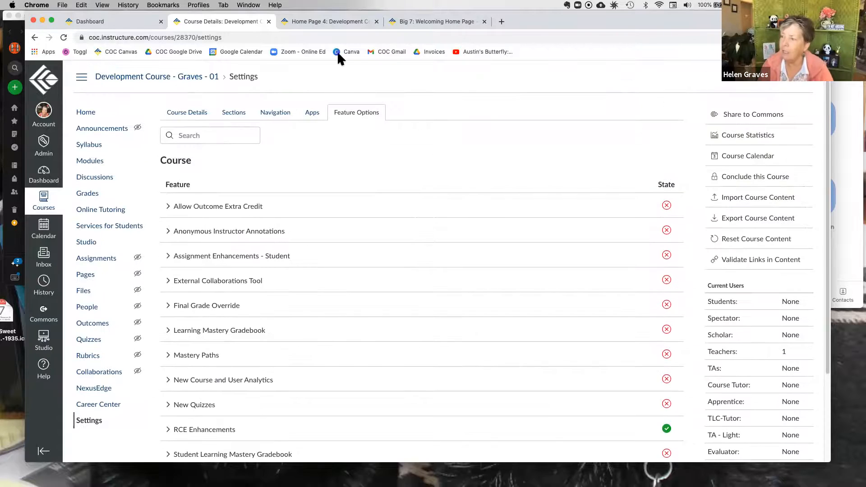
# Step: Open Home Page 4 for editing and narrow the browser window so some editor tools collapse into the overflow
pyautogui.click(347, 18)
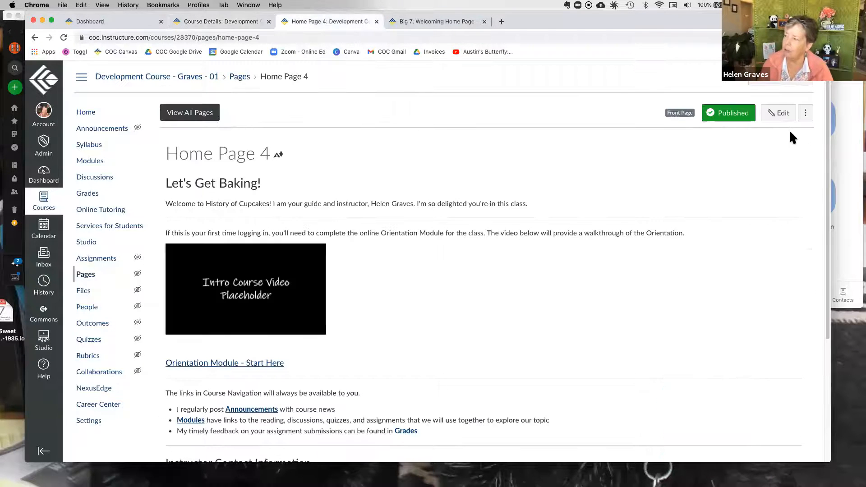
pyautogui.click(778, 113)
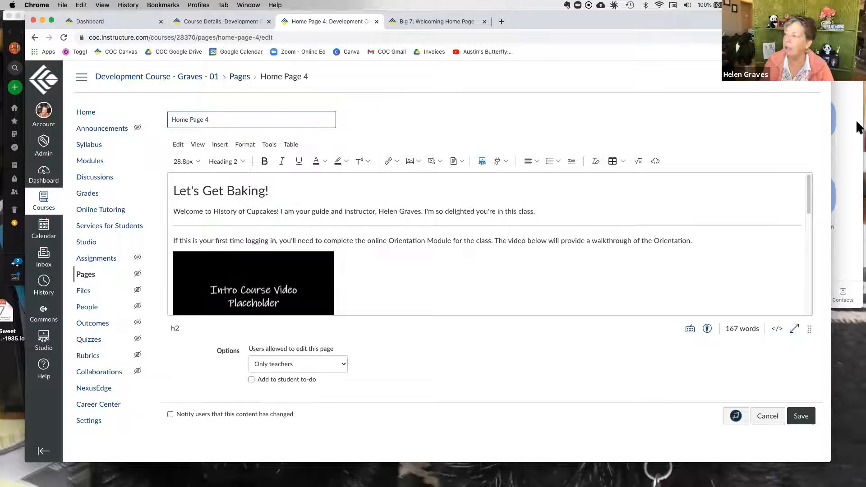
pyautogui.moveTo(827, 131); pyautogui.dragTo(605, 145)
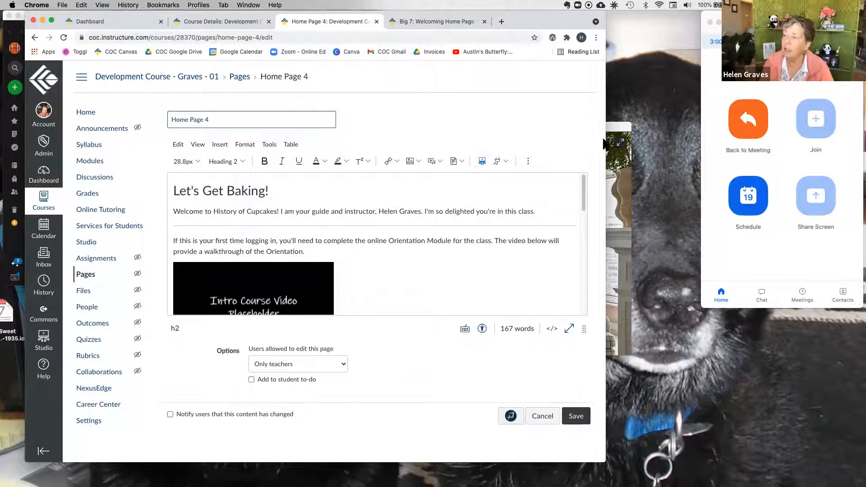
pyautogui.moveTo(606, 136); pyautogui.dragTo(628, 135)
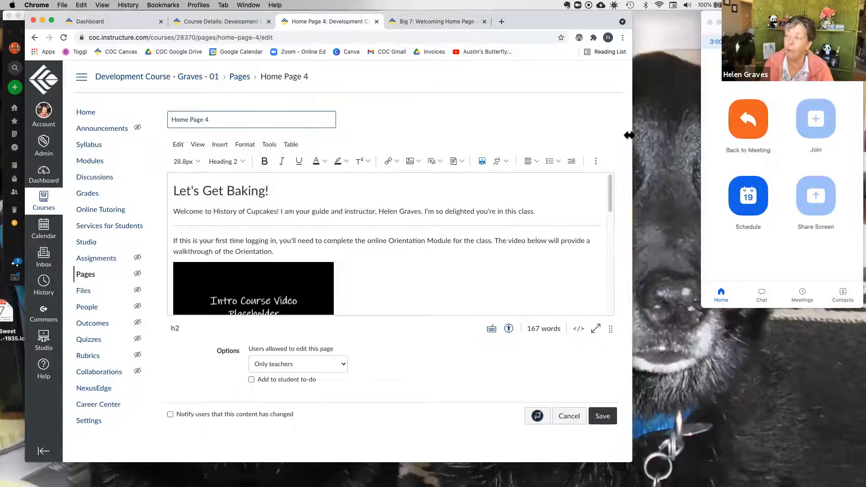
# Step: Examine the editor's collapsed extra tools and the page's raw HTML, ending in the rich text view
pyautogui.click(595, 161)
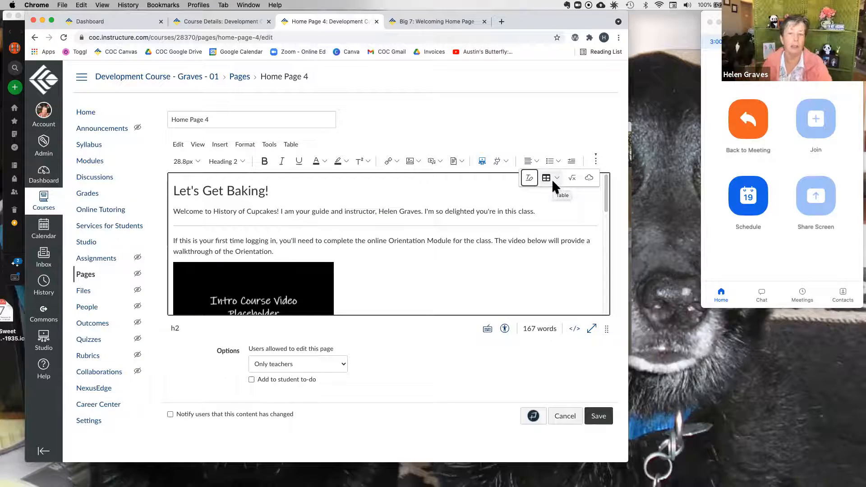
pyautogui.click(595, 161)
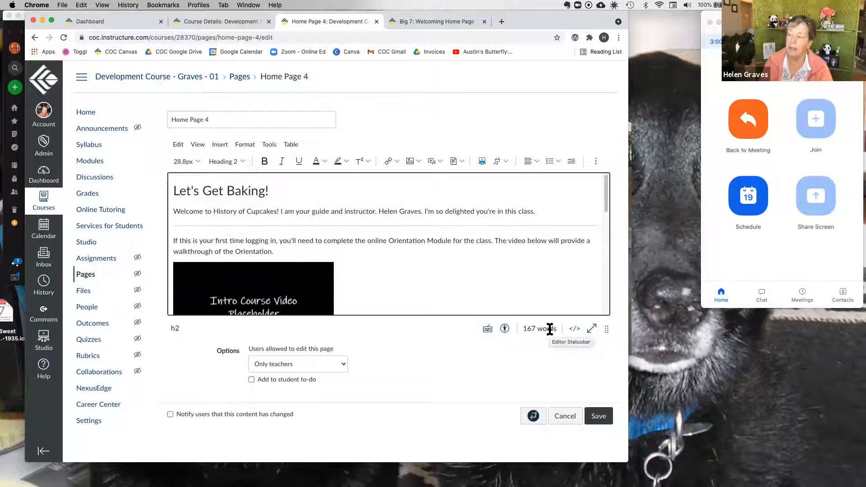
pyautogui.click(575, 332)
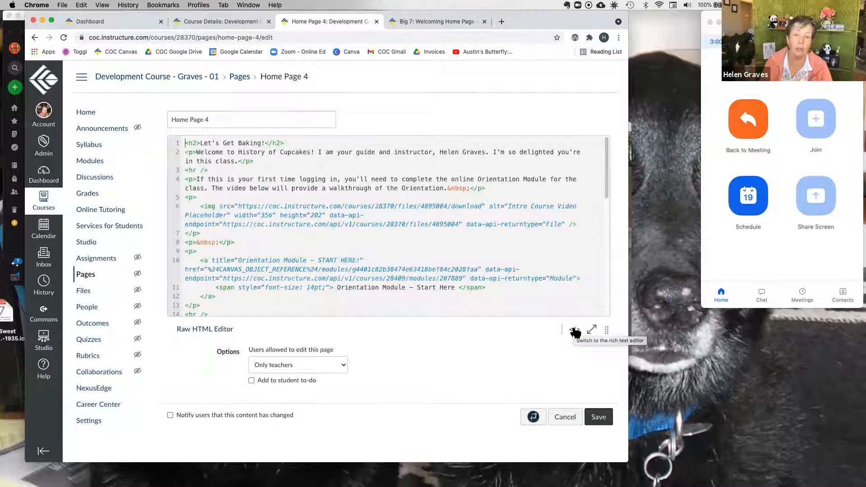
pyautogui.click(575, 332)
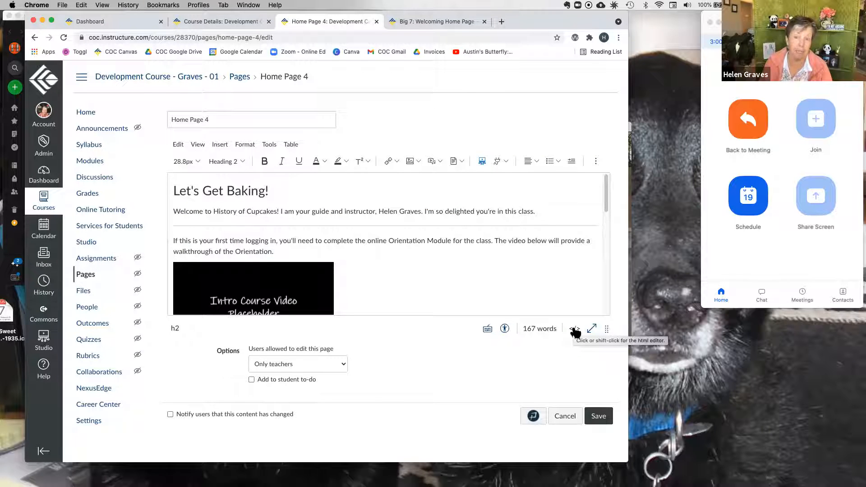
# Step: Make the page's editing area taller and look over the available heading styles and font sizes
pyautogui.moveTo(605, 349); pyautogui.dragTo(617, 387)
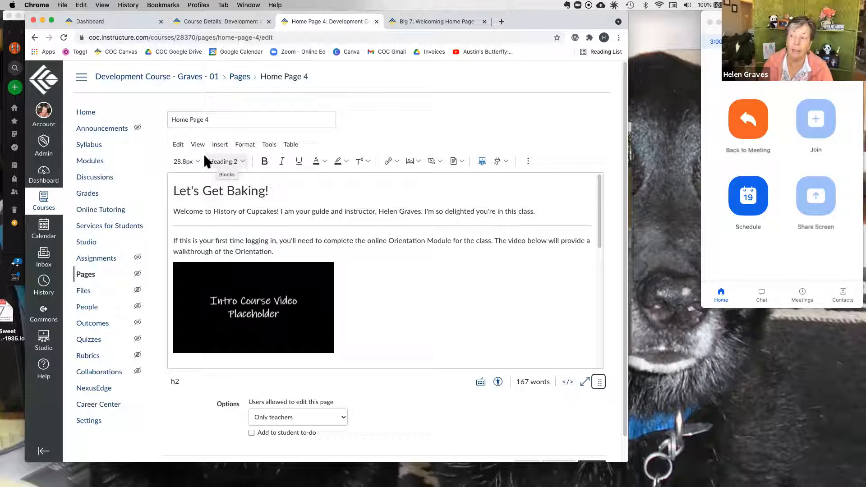
pyautogui.click(242, 160)
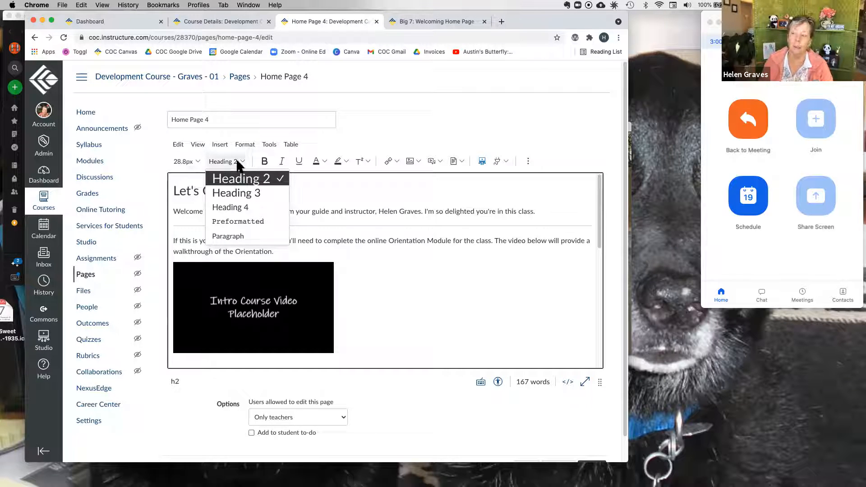
pyautogui.click(193, 157)
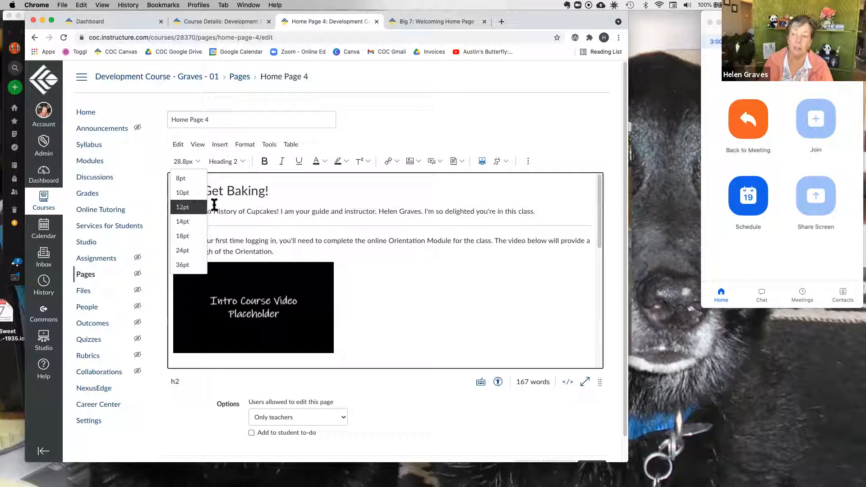
pyautogui.click(249, 211)
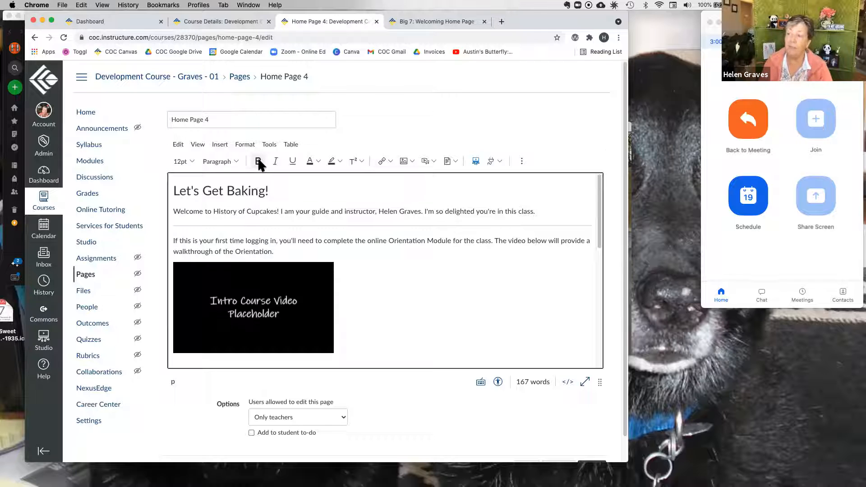
# Step: Examine the text color and highlight palettes and the custom color picker without applying a color
pyautogui.click(317, 160)
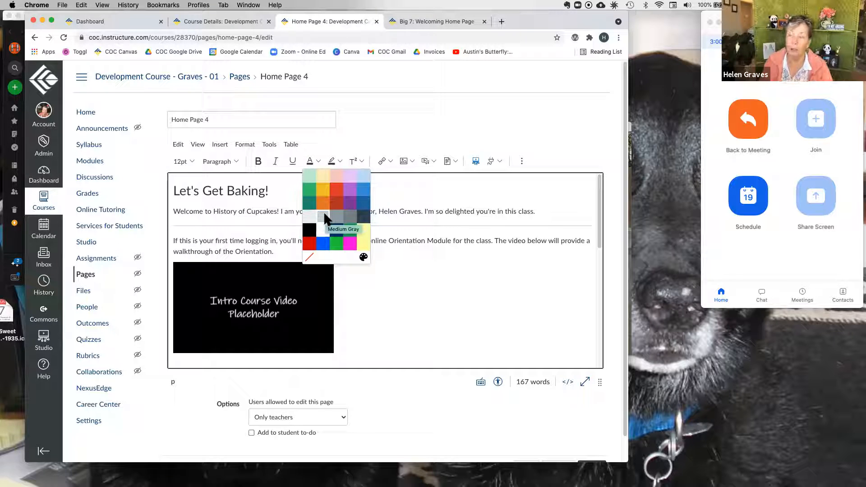
pyautogui.click(339, 160)
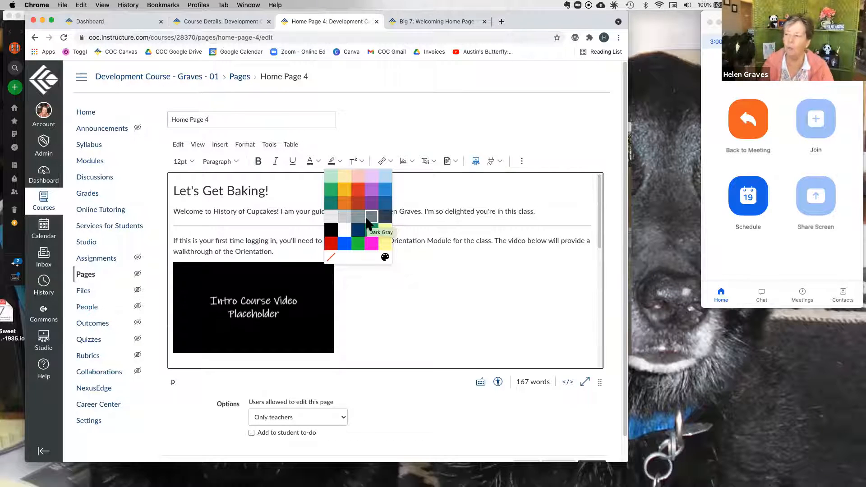
pyautogui.click(316, 161)
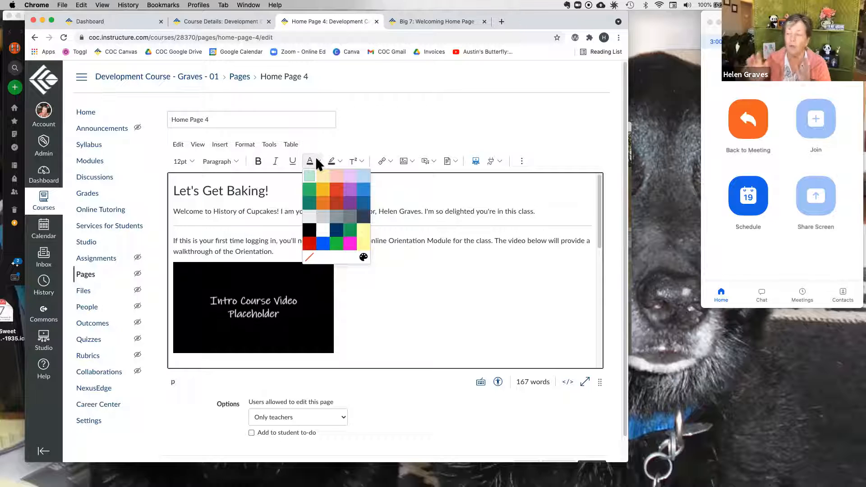
pyautogui.click(363, 258)
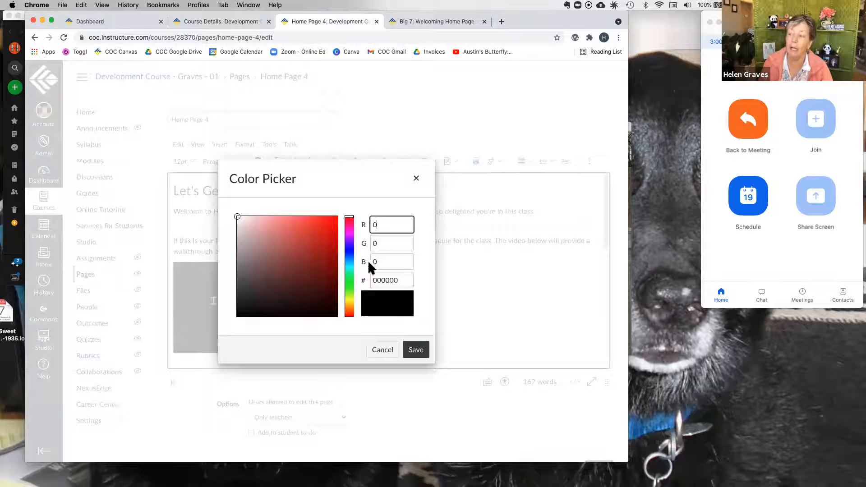
pyautogui.click(414, 179)
# Step: Color the word "guide" in the welcome sentence light green
pyautogui.moveTo(312, 212); pyautogui.dragTo(327, 211)
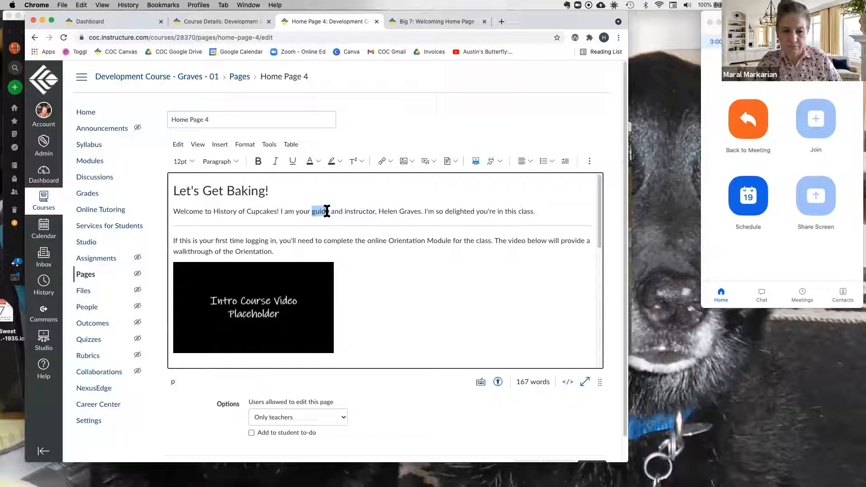
pyautogui.click(318, 161)
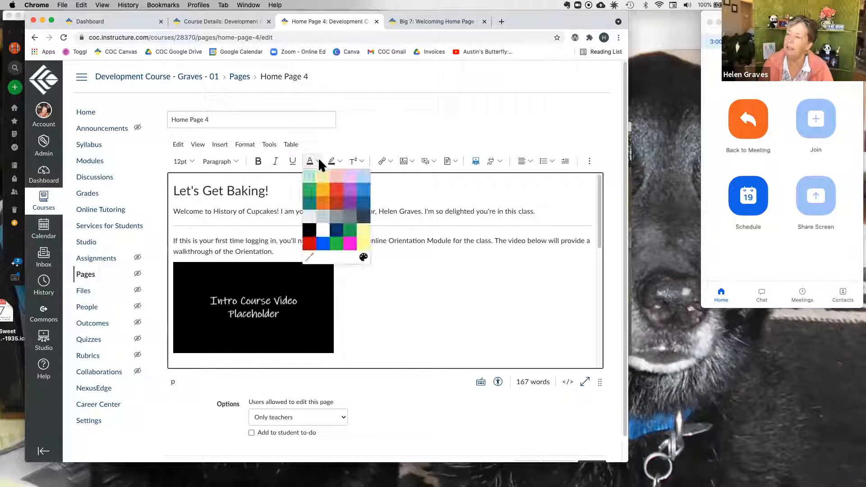
pyautogui.click(323, 229)
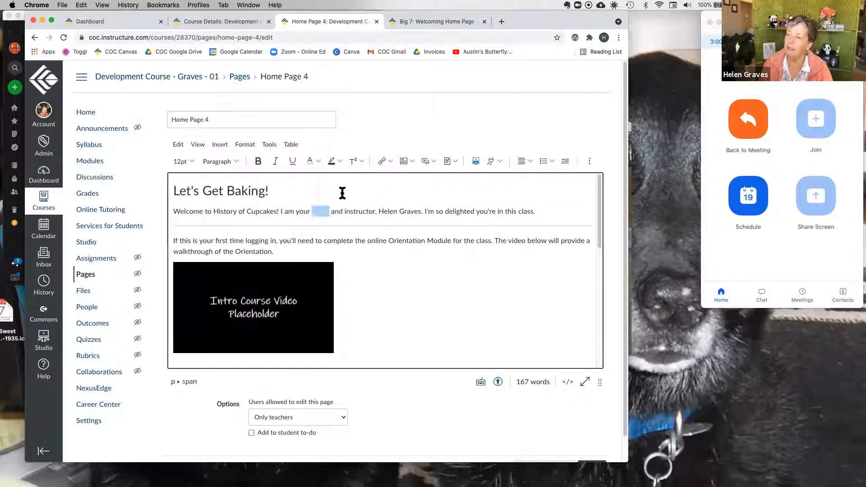
pyautogui.click(356, 211)
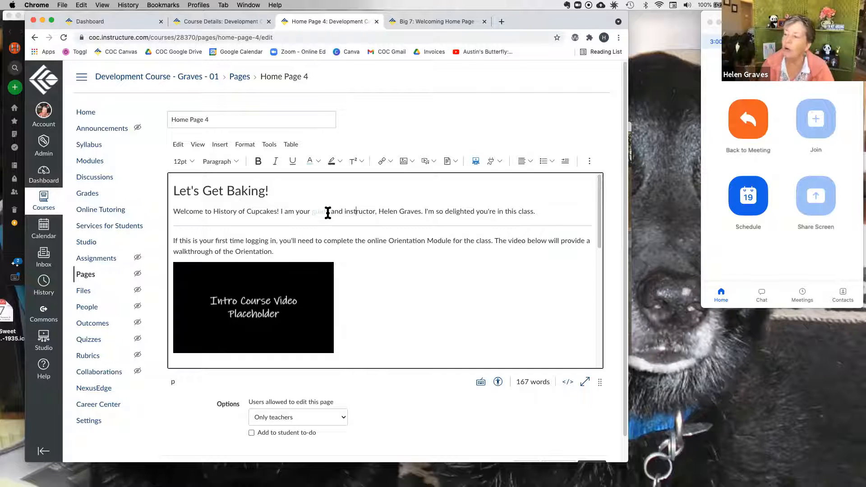
# Step: Fix the contrast issue on "guide" with the Accessibility Checker by applying the text color rgb(16, 124, 68)
pyautogui.click(498, 383)
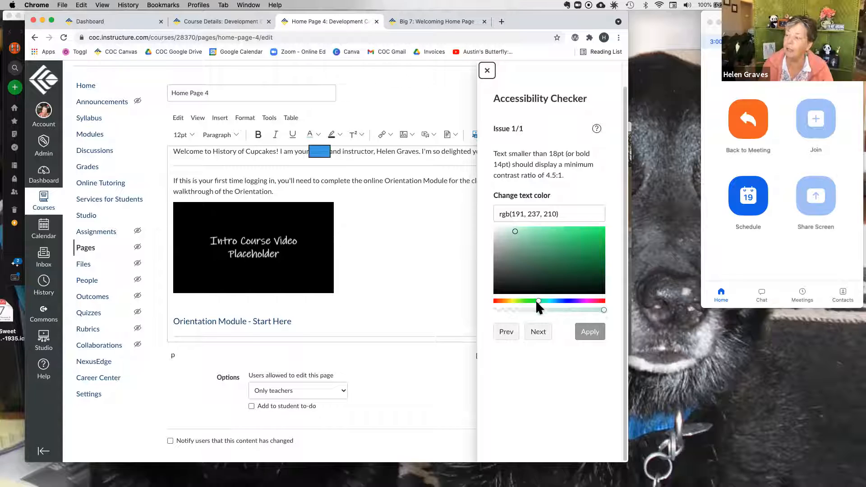
pyautogui.click(602, 308)
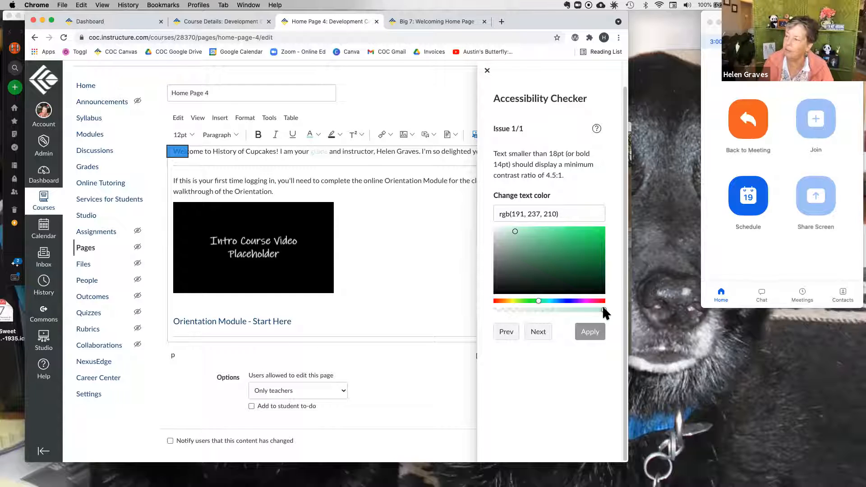
pyautogui.click(515, 232)
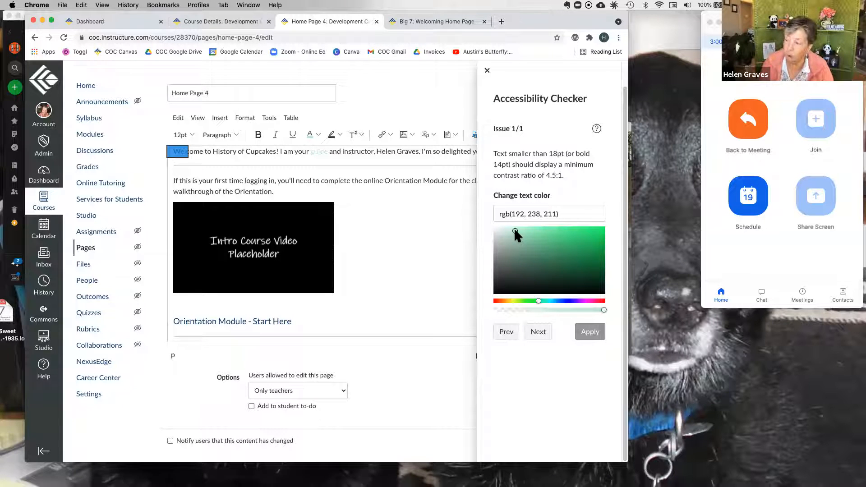
pyautogui.moveTo(515, 231); pyautogui.dragTo(591, 262)
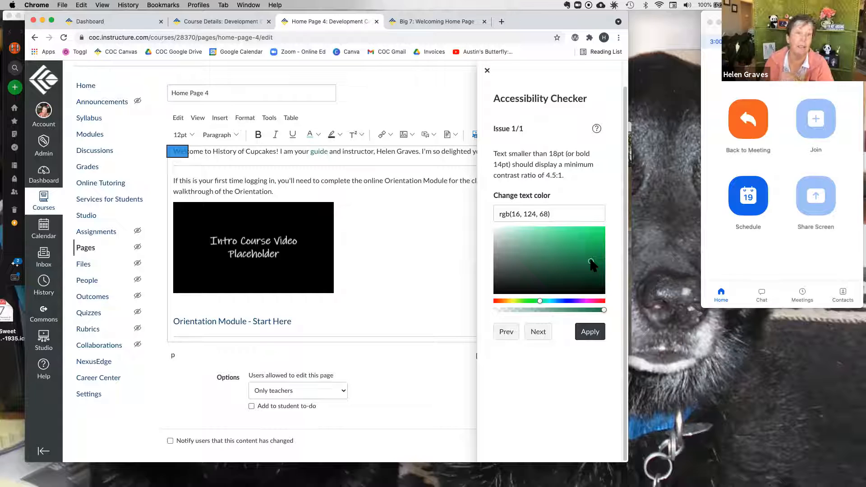
pyautogui.click(596, 336)
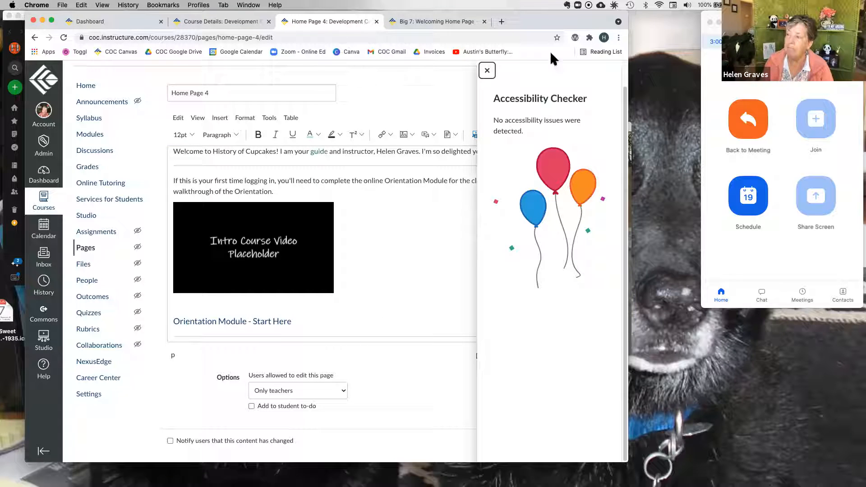
pyautogui.click(486, 70)
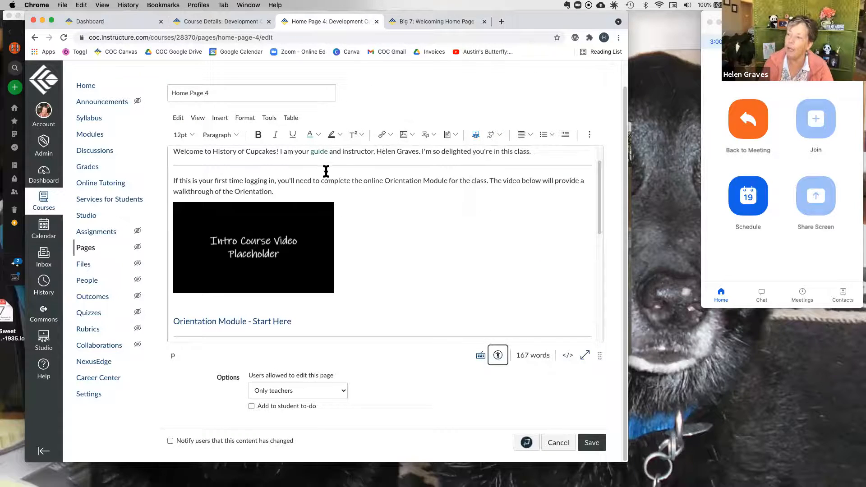
# Step: Review the text color swatches, highlight colors and superscript/subscript options without applying any of them
pyautogui.click(318, 131)
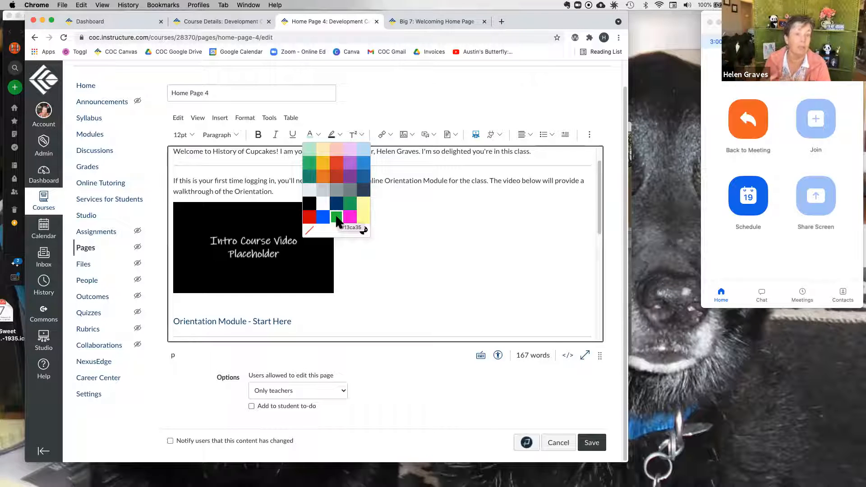
pyautogui.click(426, 236)
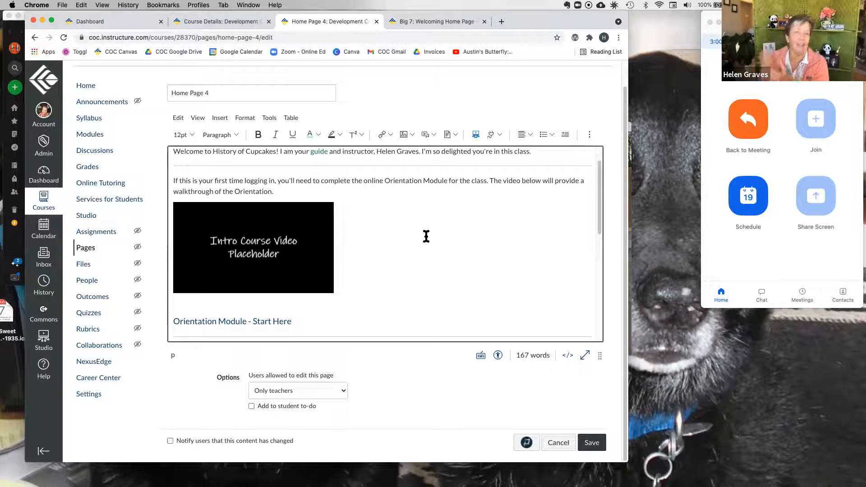
pyautogui.click(339, 134)
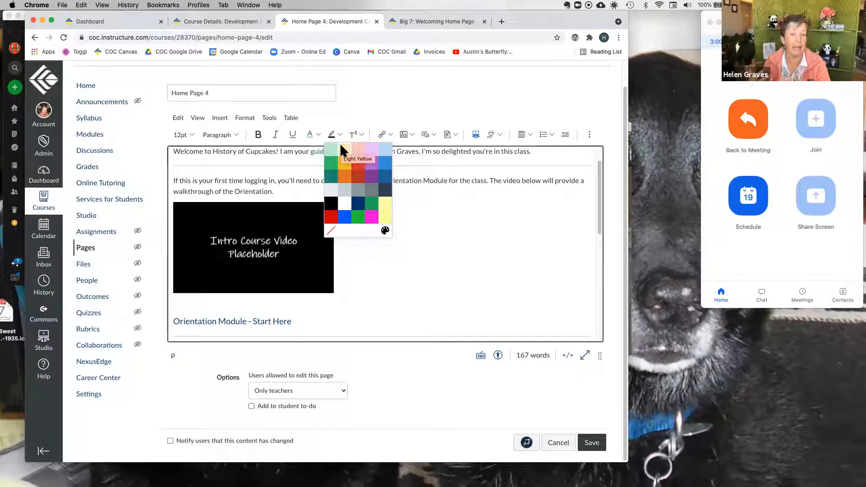
pyautogui.click(466, 239)
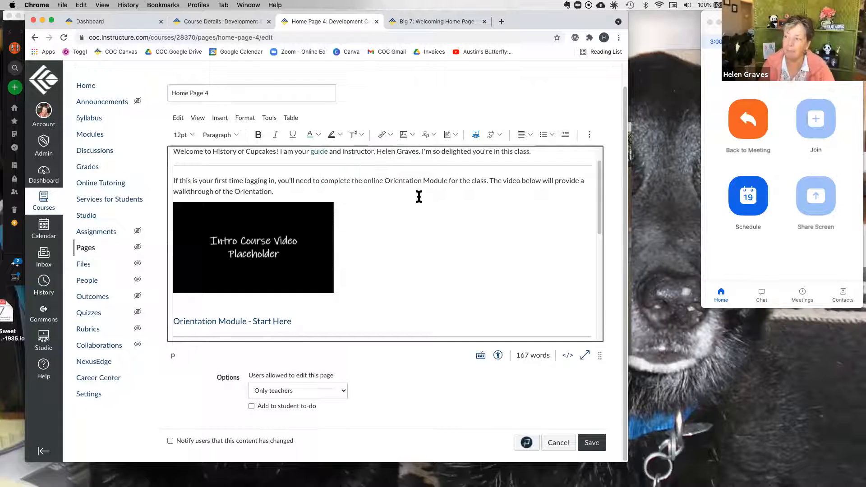
pyautogui.click(361, 134)
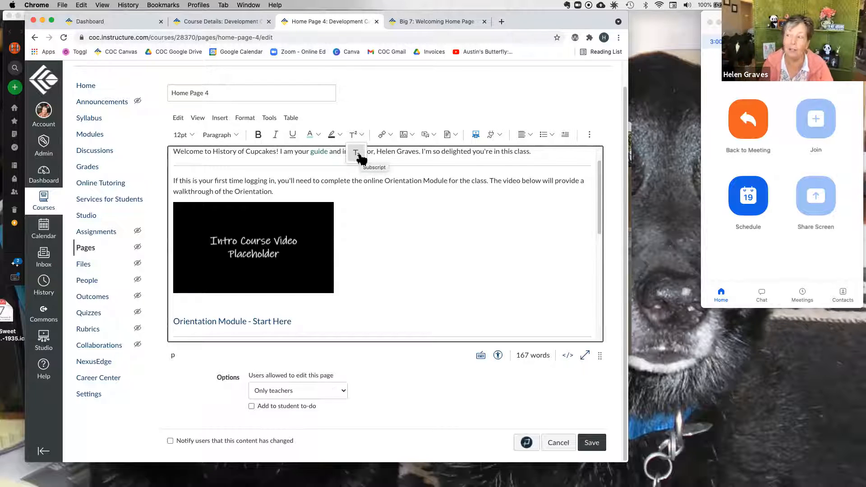
pyautogui.click(373, 191)
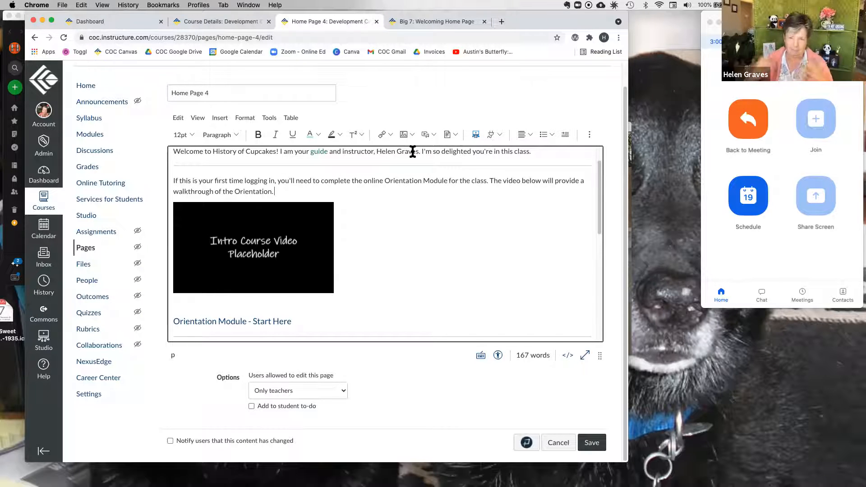
# Step: Browse the course content available for linking, expanding the list of pages, and close it without adding a link
pyautogui.click(389, 133)
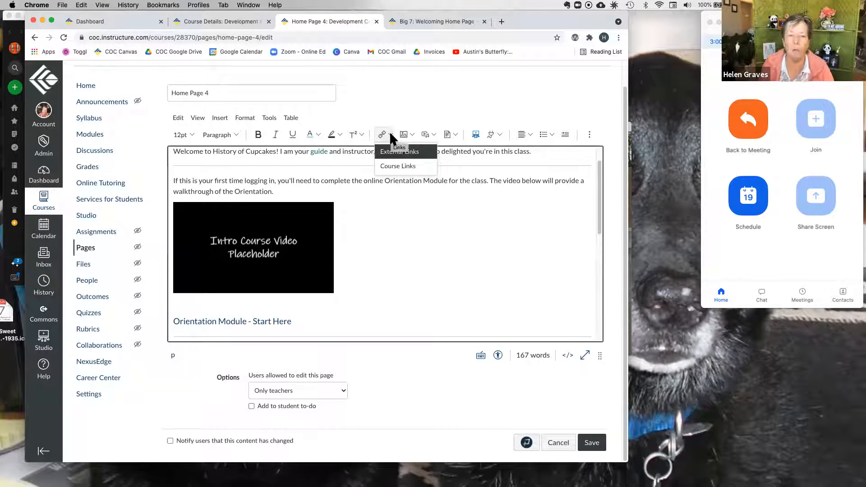
pyautogui.press('Down')
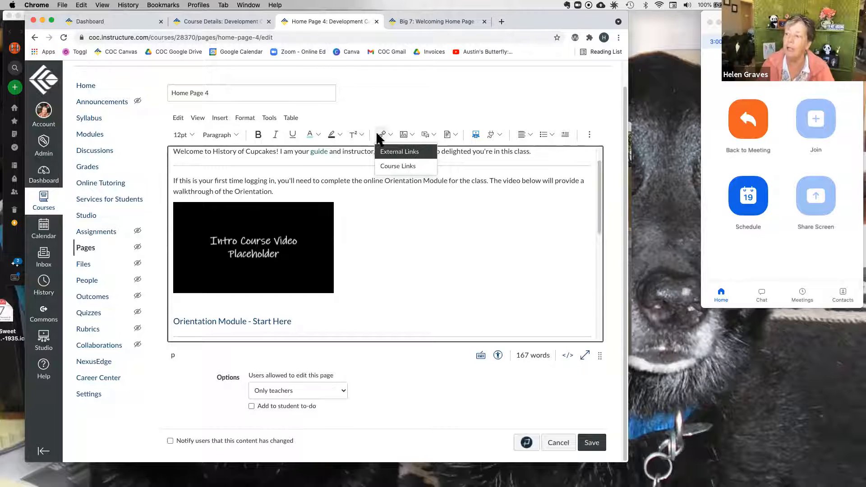
pyautogui.click(397, 166)
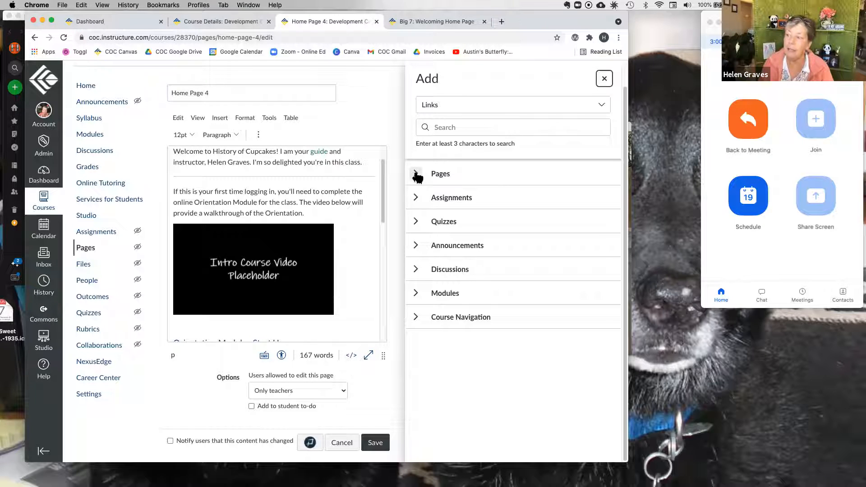
pyautogui.click(415, 174)
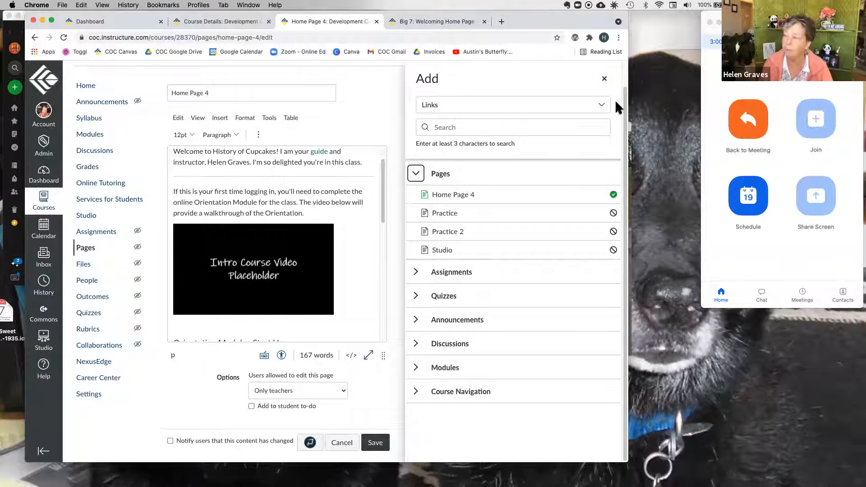
pyautogui.click(604, 79)
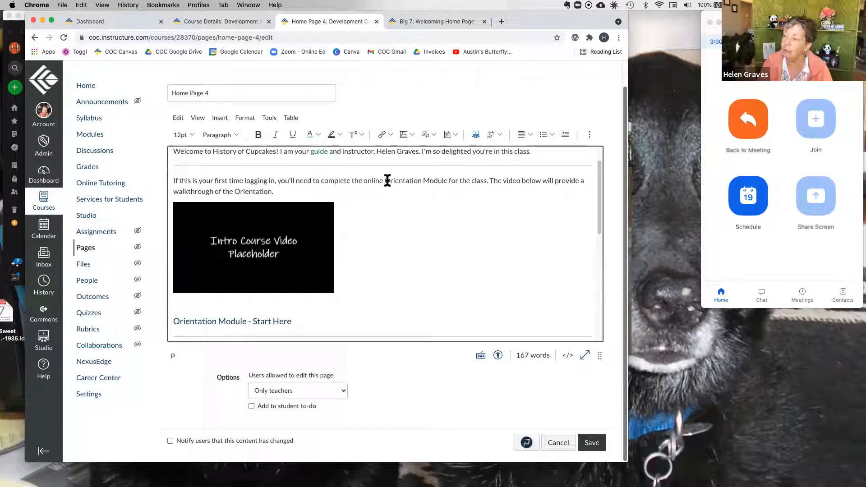
# Step: View the external link dialog for the instructor's name in the welcome sentence, and dismiss it without entering a link
pyautogui.moveTo(377, 153); pyautogui.dragTo(417, 183)
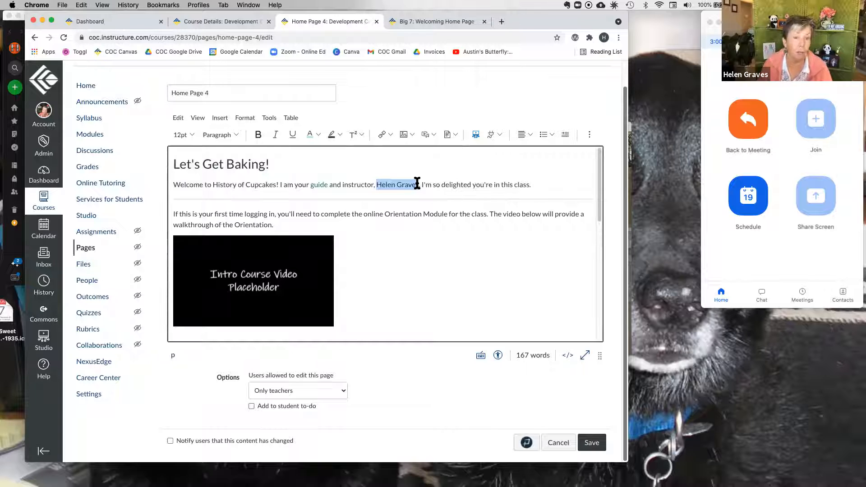
pyautogui.moveTo(417, 183); pyautogui.dragTo(419, 183)
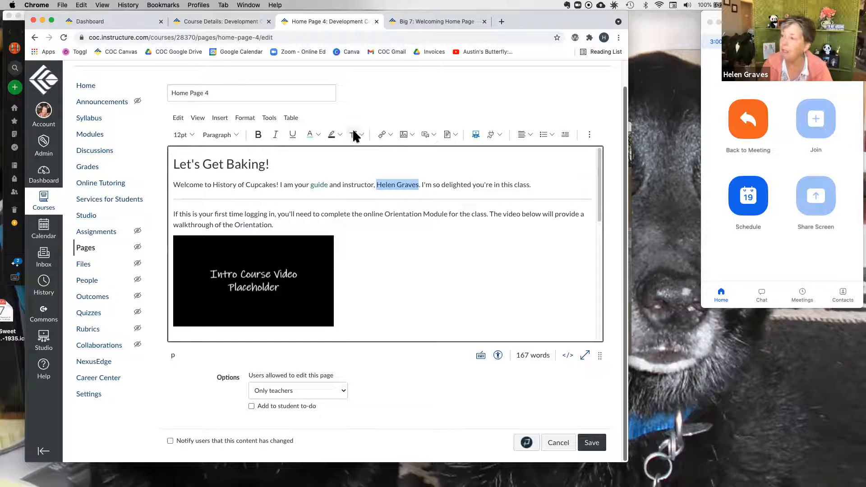
pyautogui.click(387, 131)
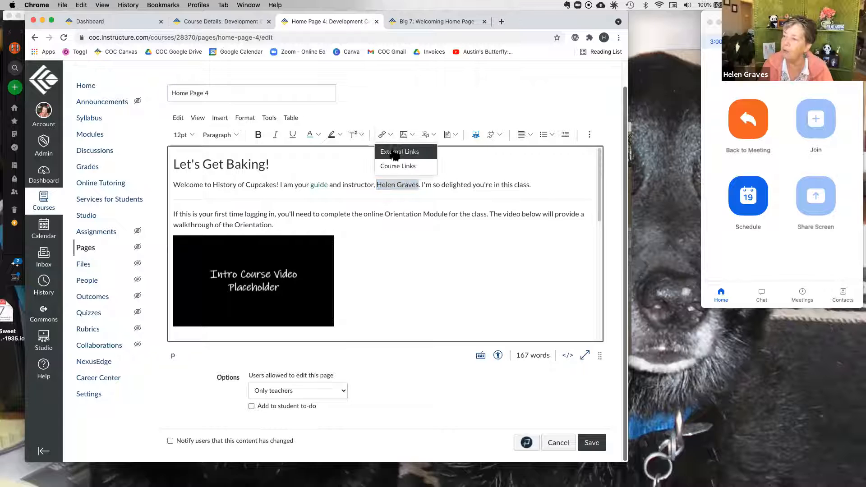
pyautogui.click(395, 152)
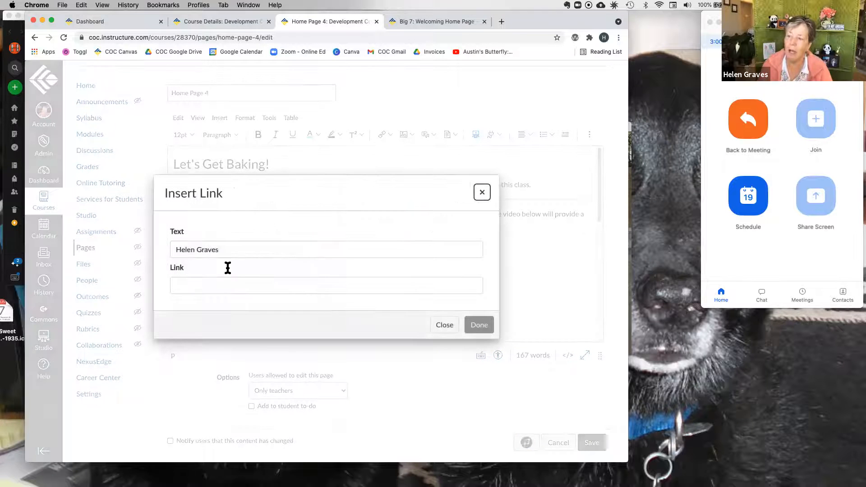
pyautogui.click(217, 286)
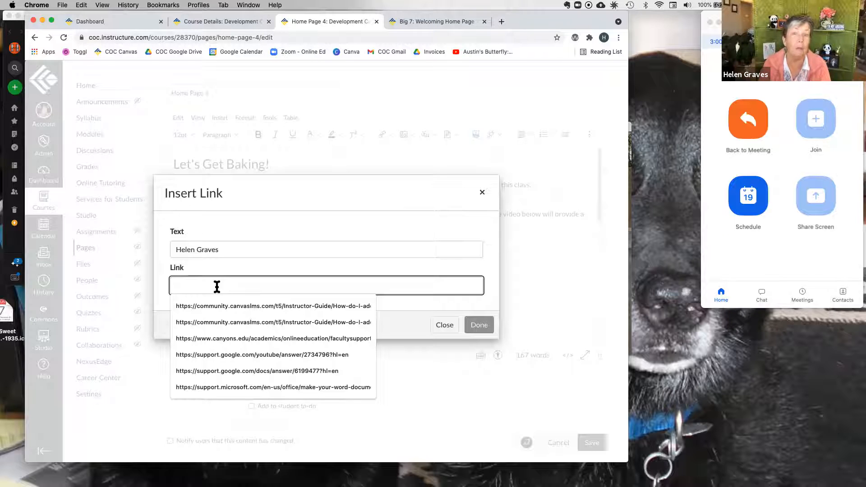
pyautogui.click(572, 254)
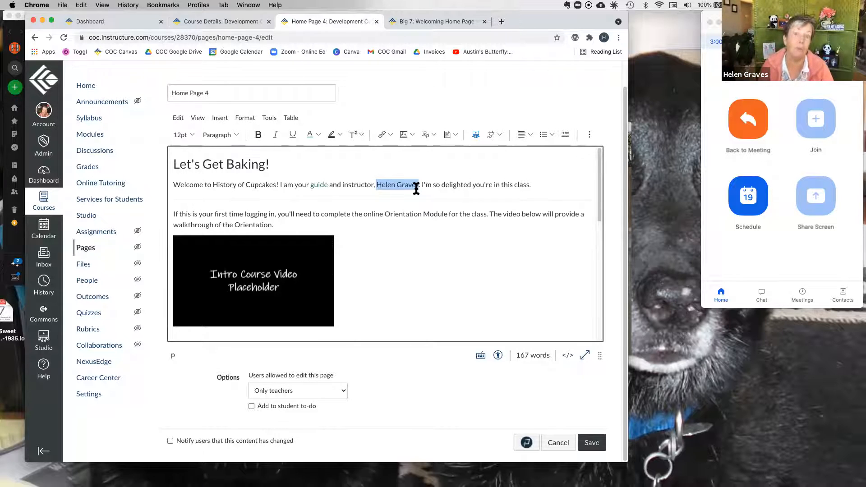
# Step: Browse the images stored in the course files and user files without embedding any of them
pyautogui.click(412, 131)
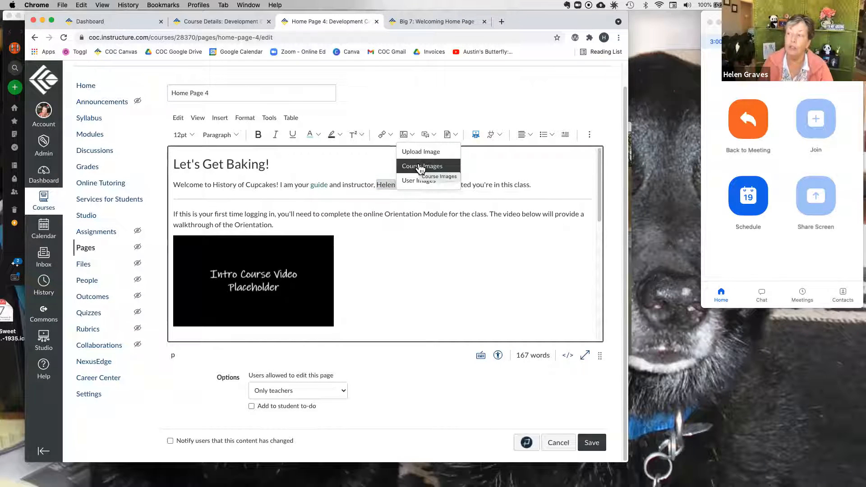
pyautogui.click(420, 167)
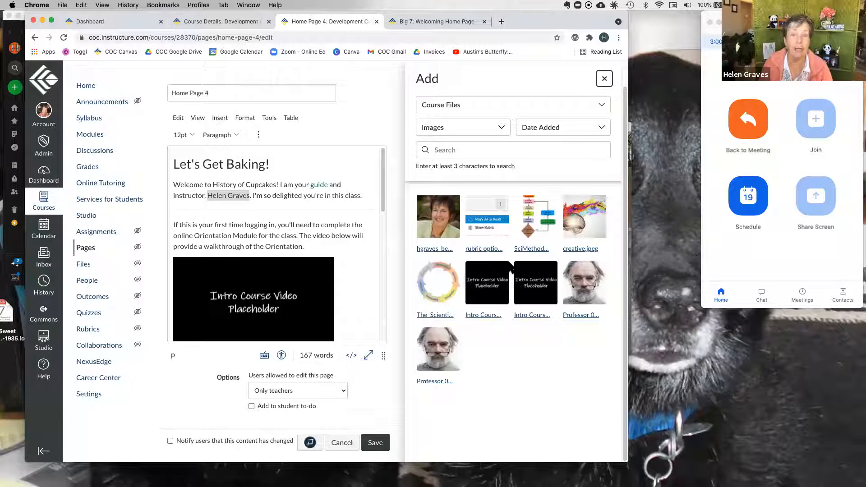
pyautogui.click(604, 79)
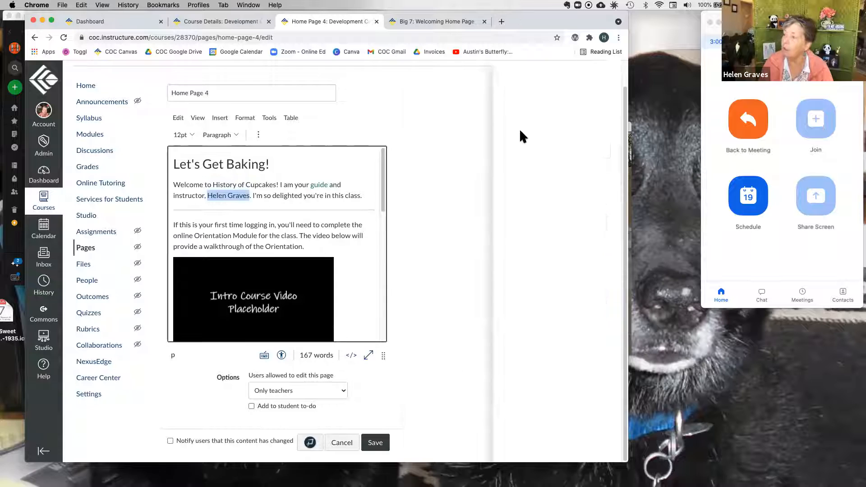
pyautogui.click(411, 134)
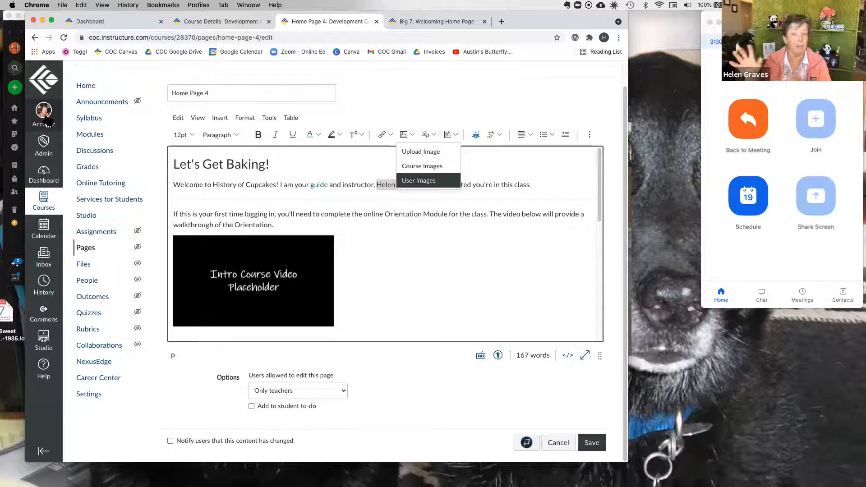
pyautogui.click(419, 181)
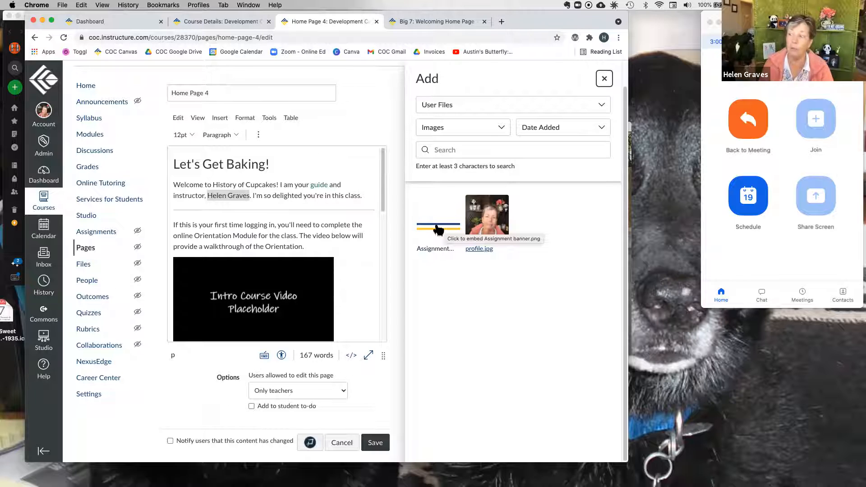
pyautogui.click(605, 80)
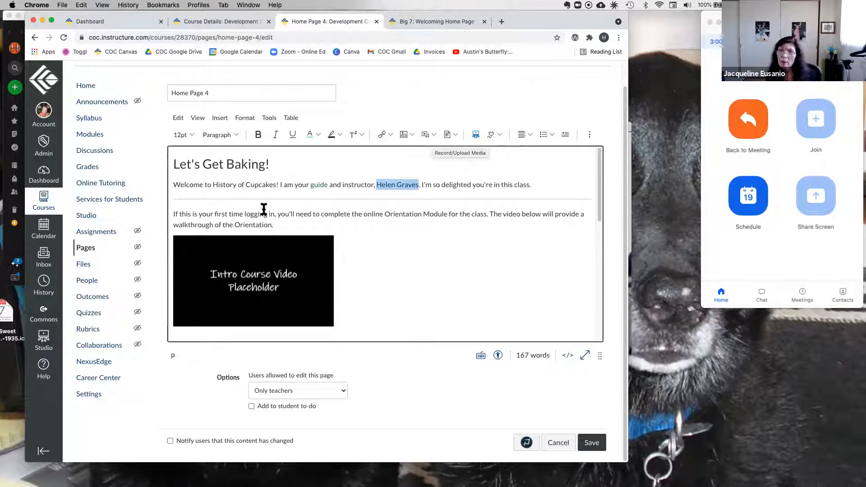
pyautogui.rightClick(47, 113)
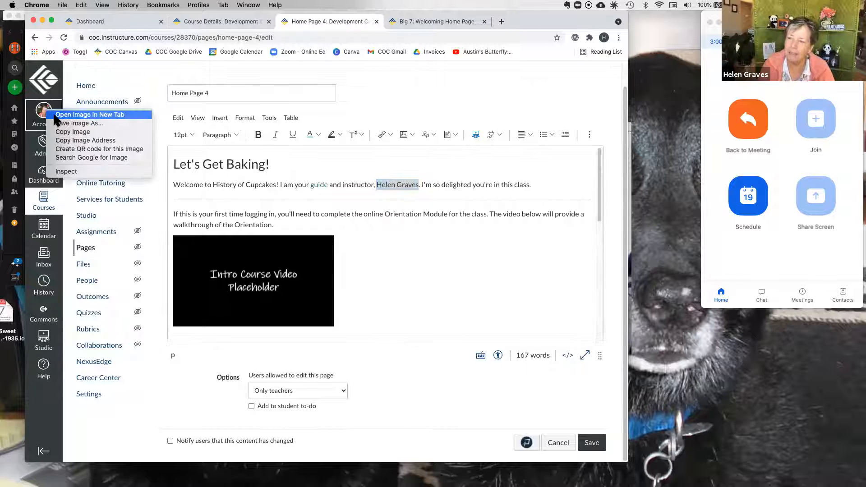
pyautogui.click(74, 115)
pyautogui.click(396, 20)
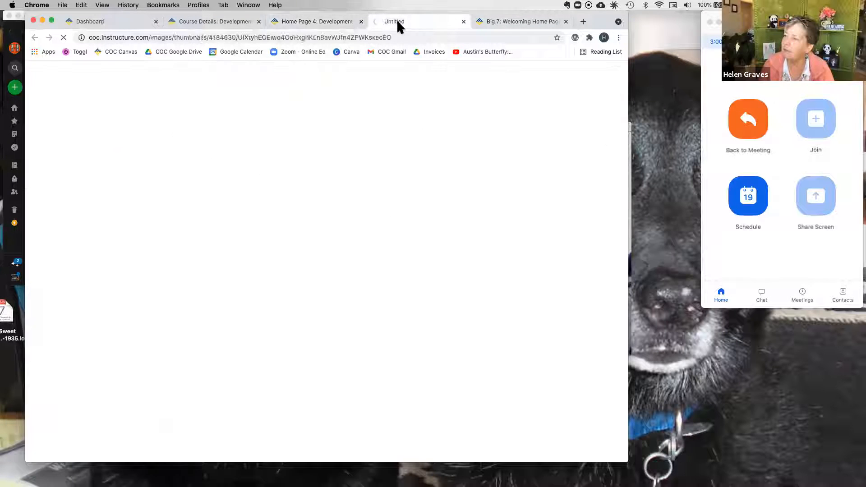
pyautogui.click(463, 22)
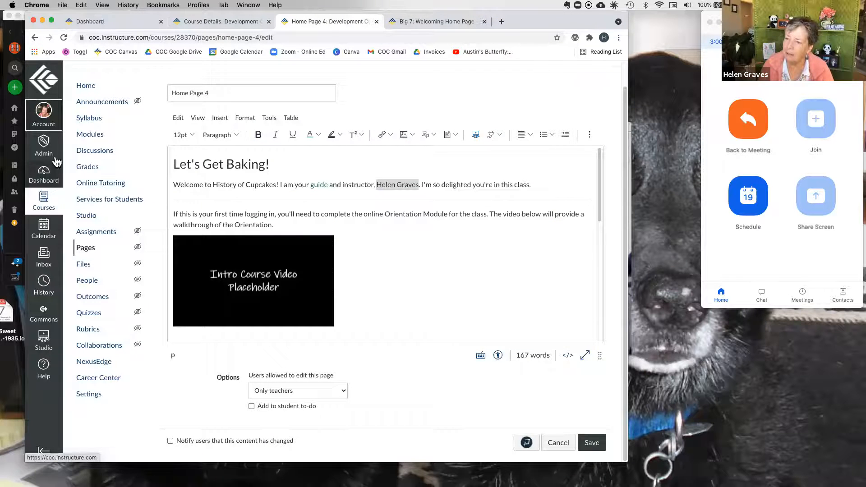
# Step: Show where the account's personal files are reached, staying on the page being edited instead of leaving it
pyautogui.click(43, 115)
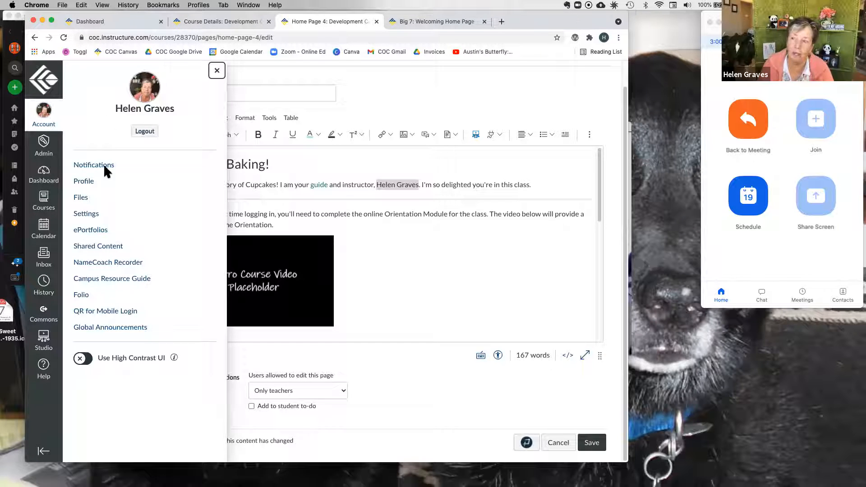
pyautogui.click(80, 198)
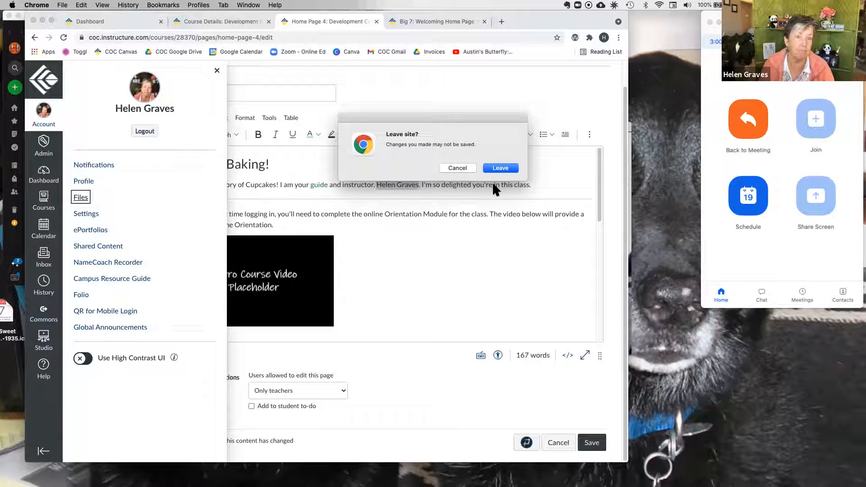
pyautogui.click(464, 165)
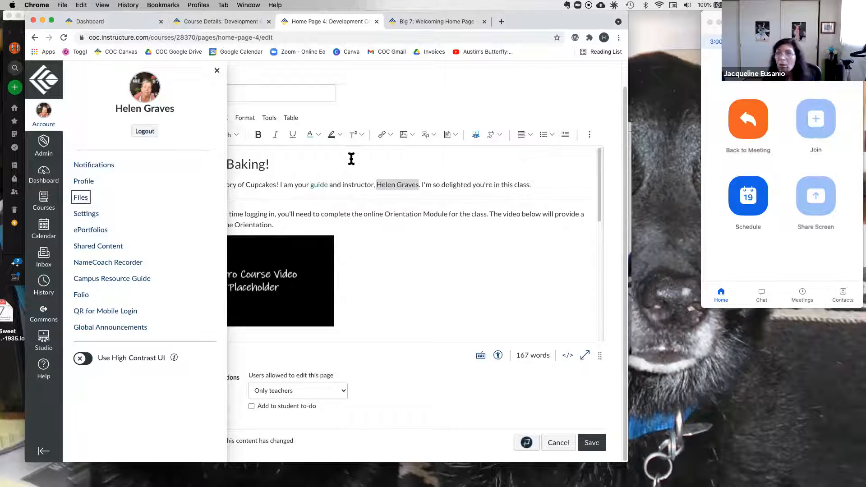
pyautogui.click(216, 72)
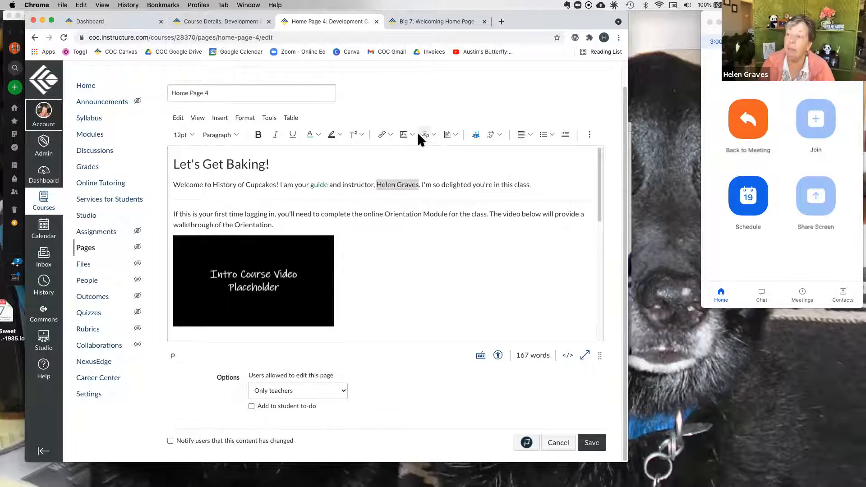
# Step: Check the media insertion options and open 3cmediasolutions.org in a new browser tab
pyautogui.click(434, 134)
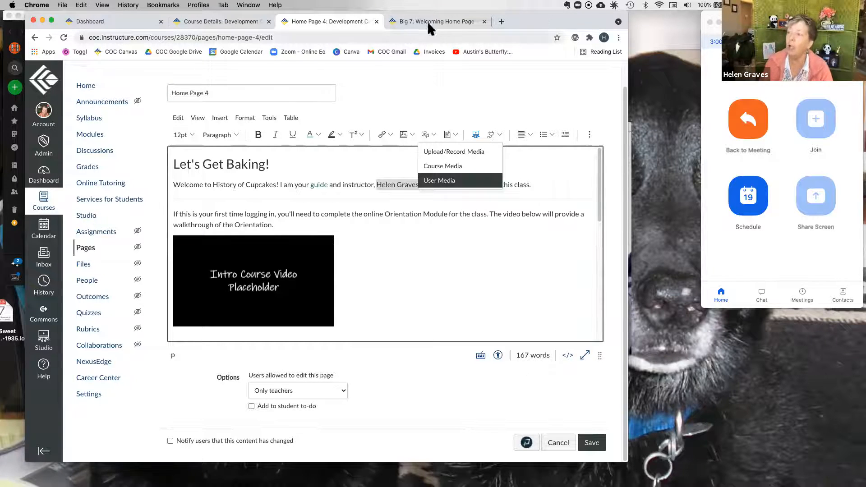
pyautogui.click(501, 21)
pyautogui.click(315, 37)
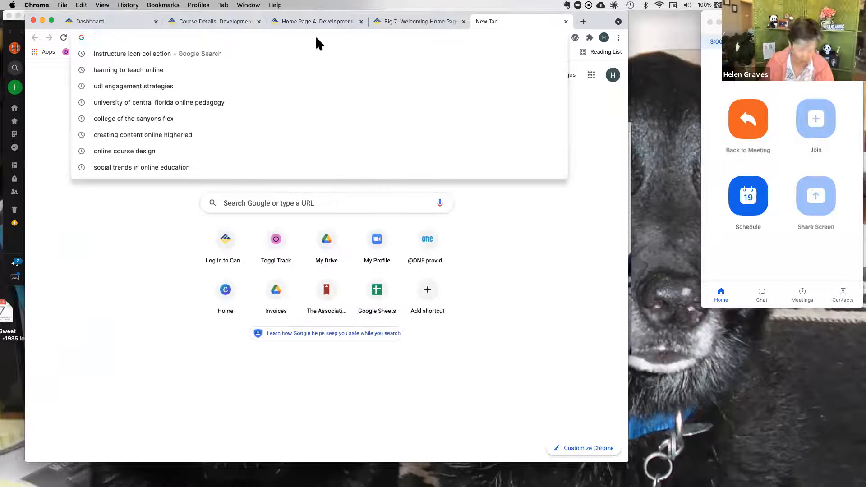
pyautogui.write('3cmedia')
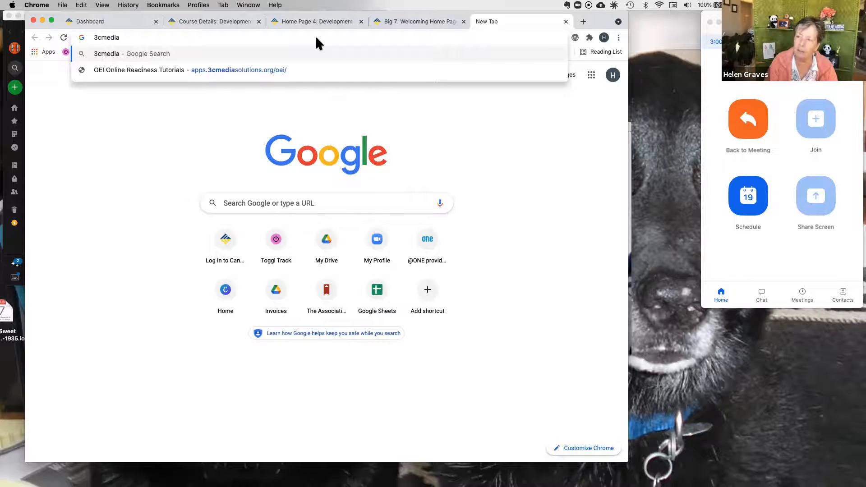
pyautogui.write('o')
pyautogui.press('BackSpace')
pyautogui.write('solution')
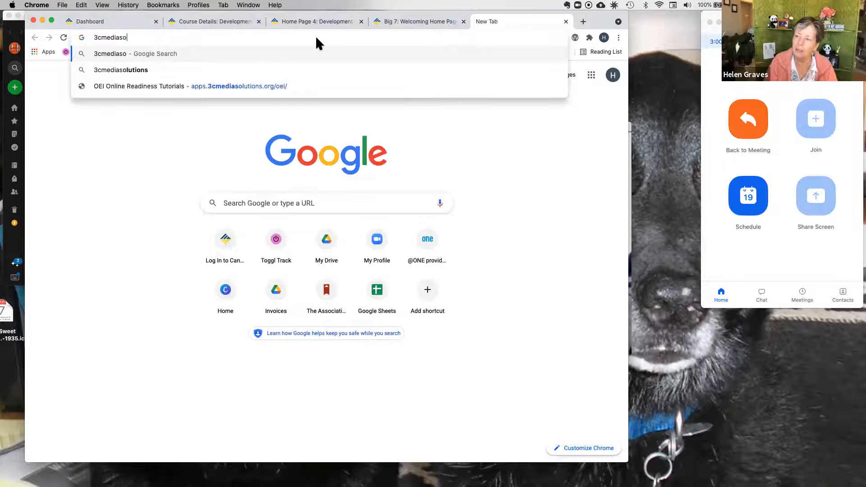
pyautogui.write('s.org')
pyautogui.press('Return')
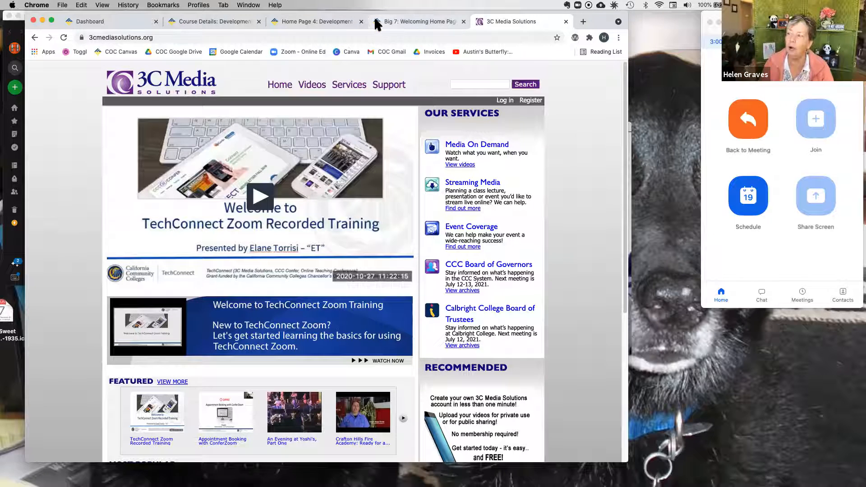
# Step: Return to editing Home Page 4 and review the document insertion options without choosing any of them
pyautogui.click(322, 21)
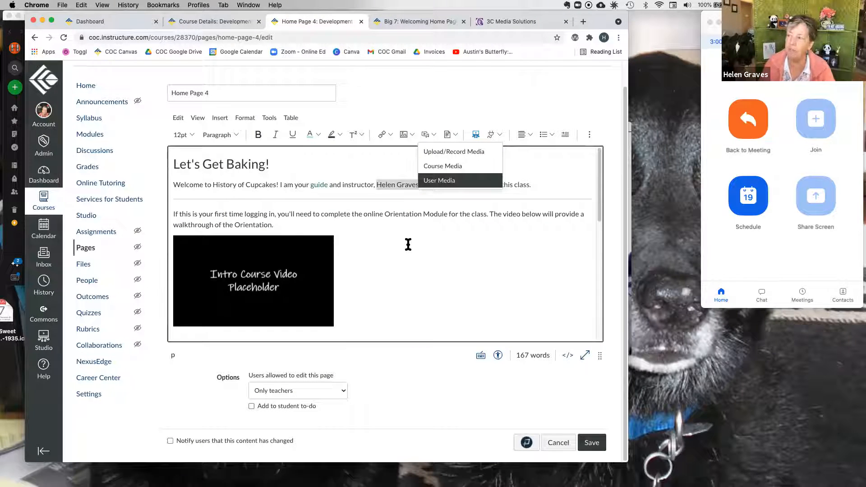
pyautogui.click(419, 234)
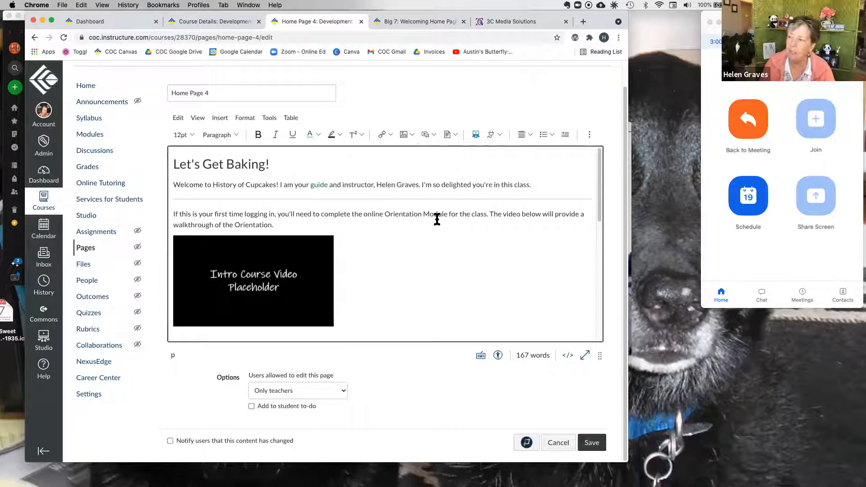
pyautogui.click(453, 134)
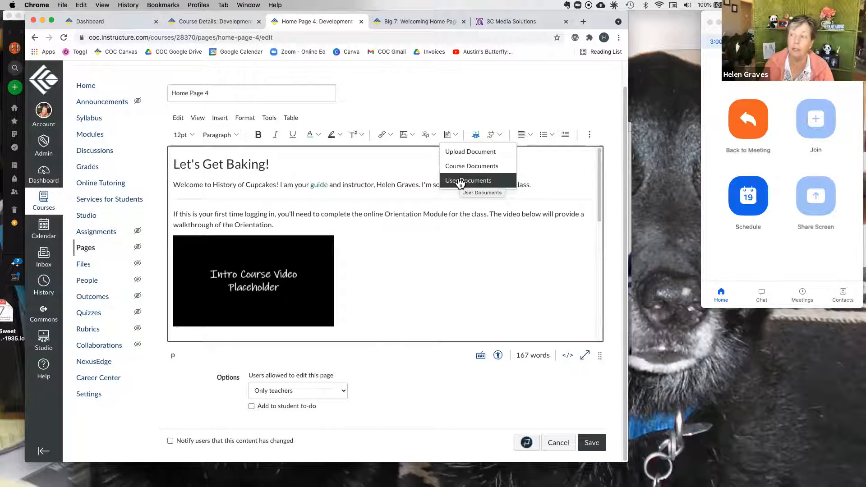
pyautogui.click(454, 217)
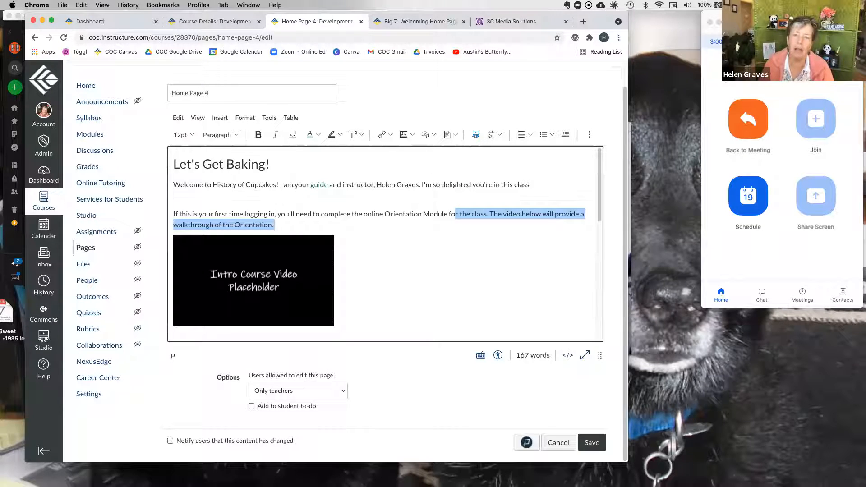
# Step: Embed the "4. Headings" video from the Canvas Studio library into the page with comments turned off
pyautogui.click(476, 135)
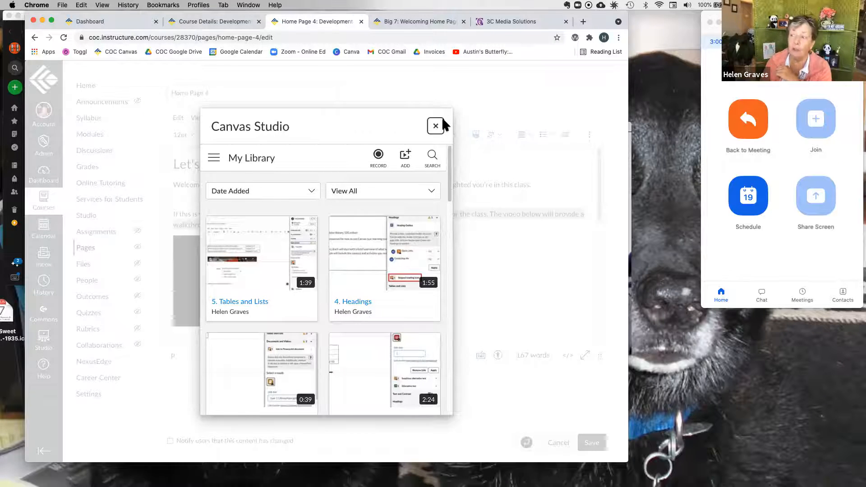
pyautogui.moveTo(388, 255)
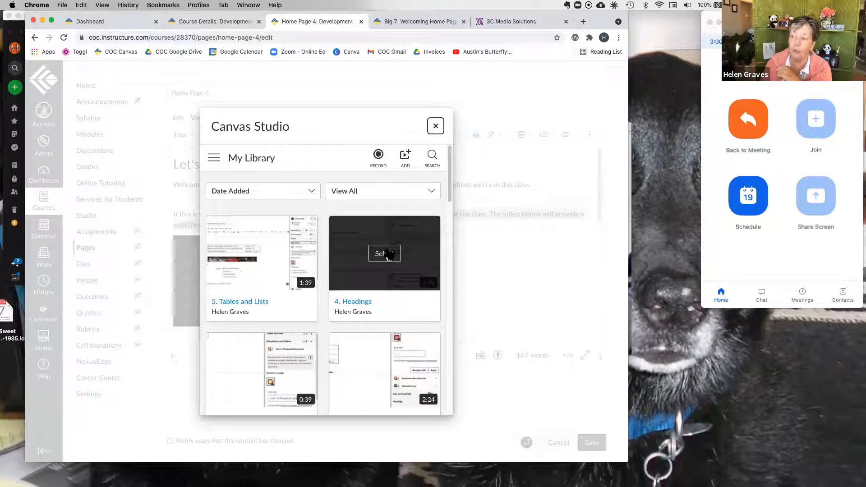
pyautogui.click(387, 273)
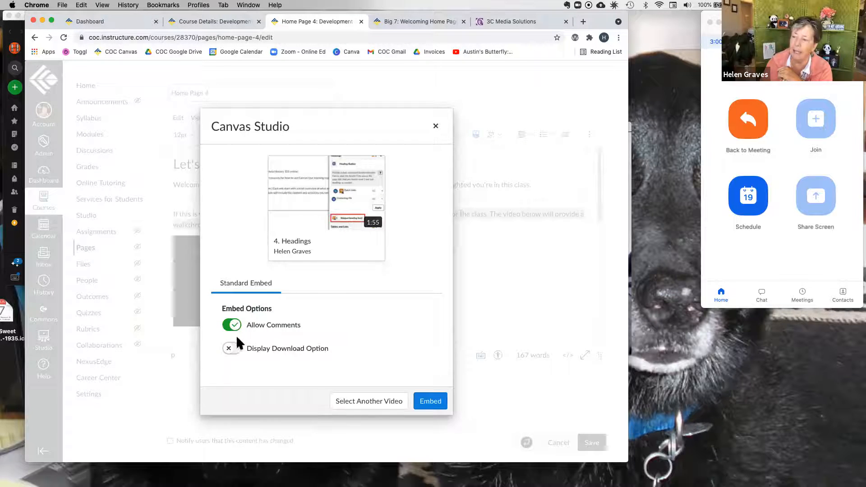
pyautogui.click(232, 325)
pyautogui.click(431, 401)
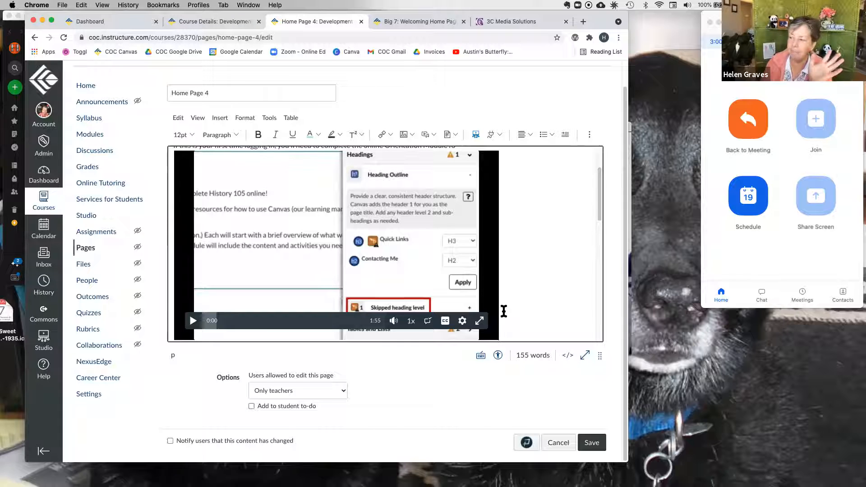
# Step: Delete the embedded Studio video from the page and undo the deletion
pyautogui.press('BackSpace')
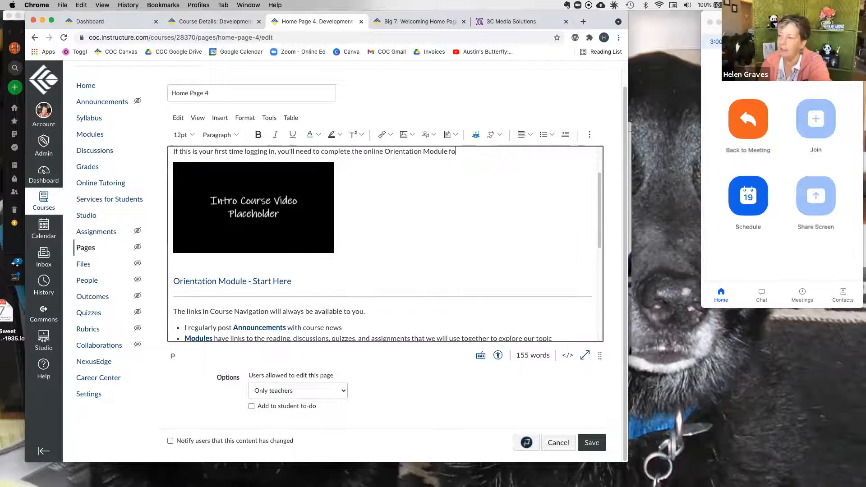
pyautogui.scroll(3, 494, 260)
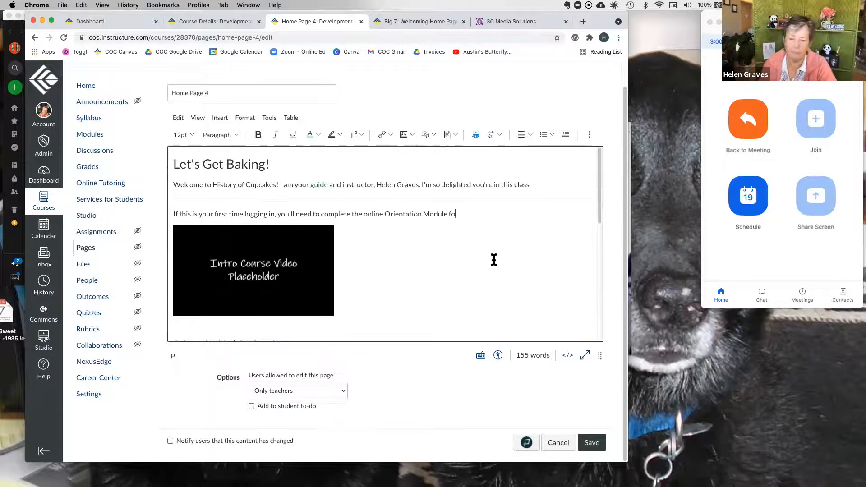
pyautogui.press('super+z')
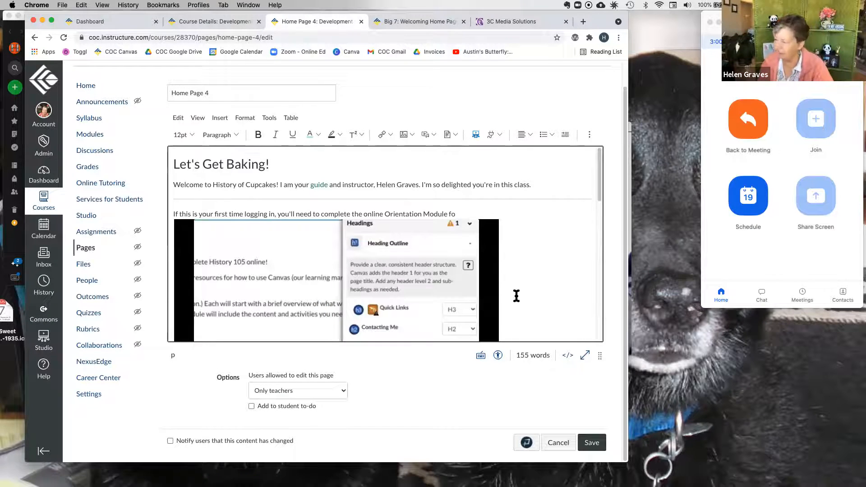
# Step: Browse the full list of external apps available in the editor and close it without choosing any
pyautogui.click(498, 133)
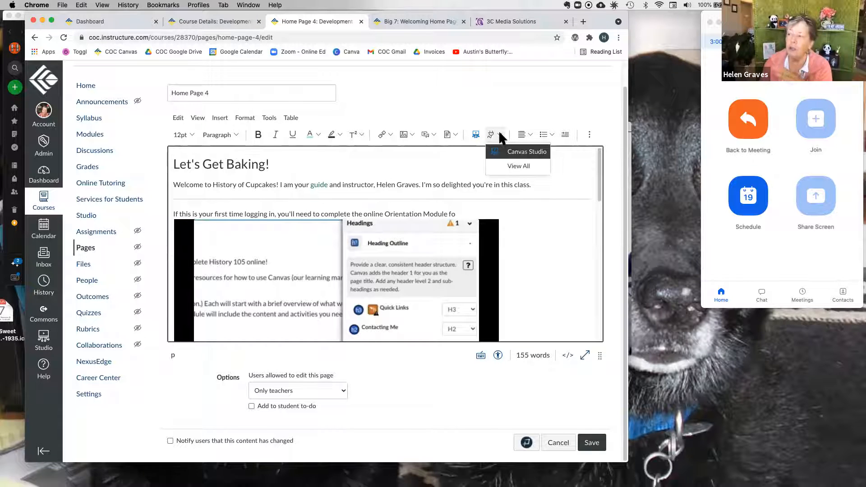
pyautogui.click(512, 167)
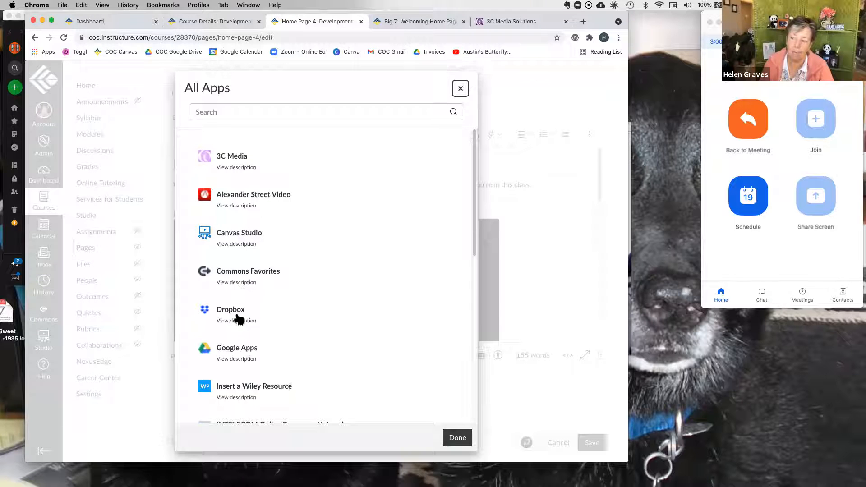
pyautogui.scroll(-1, 254, 367)
pyautogui.scroll(-8, 253, 368)
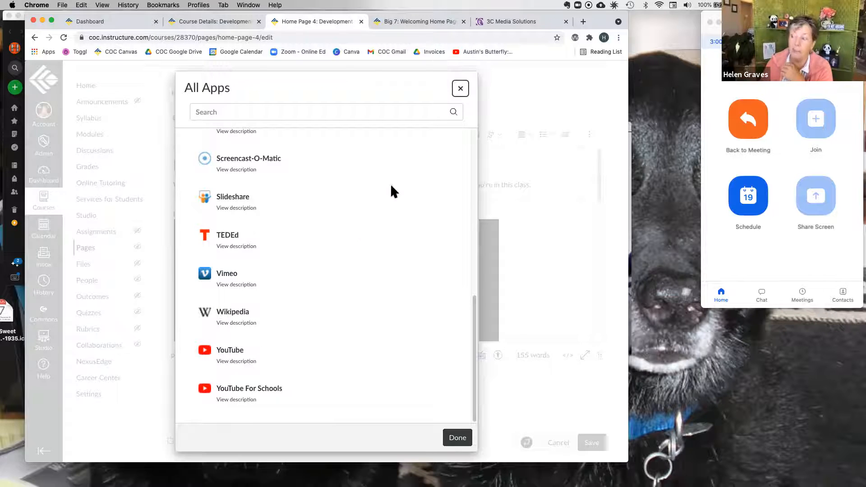
pyautogui.click(460, 89)
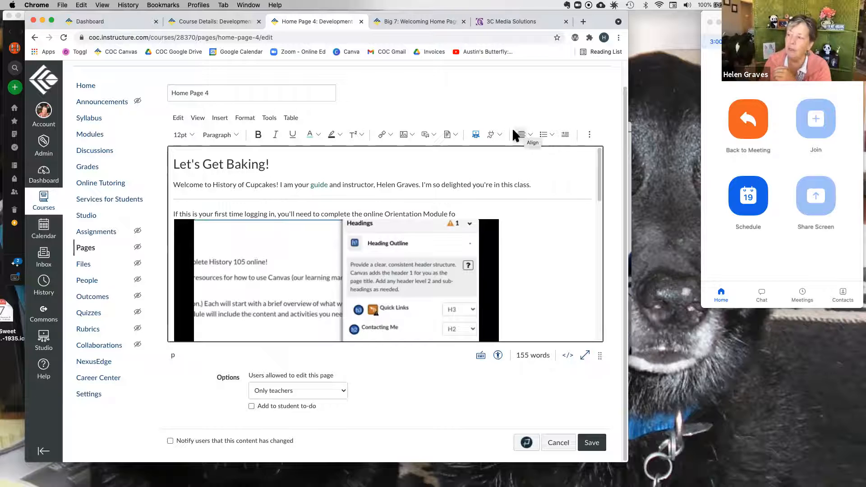
pyautogui.click(497, 134)
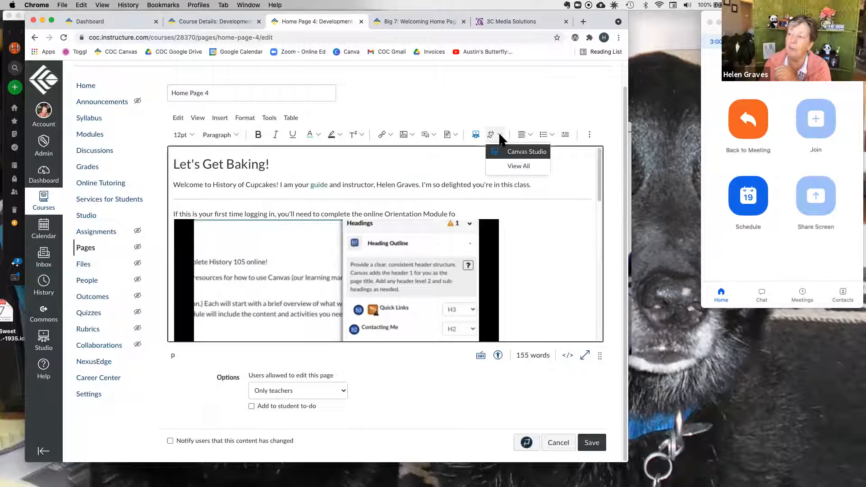
pyautogui.click(504, 166)
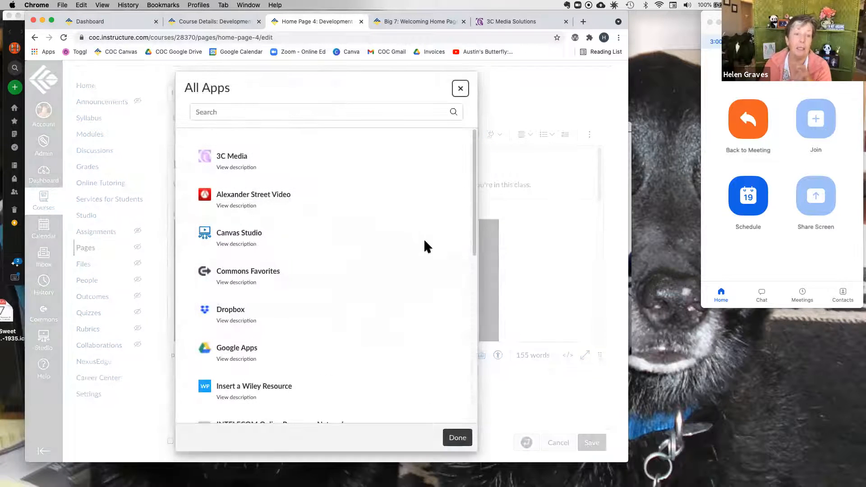
pyautogui.click(460, 88)
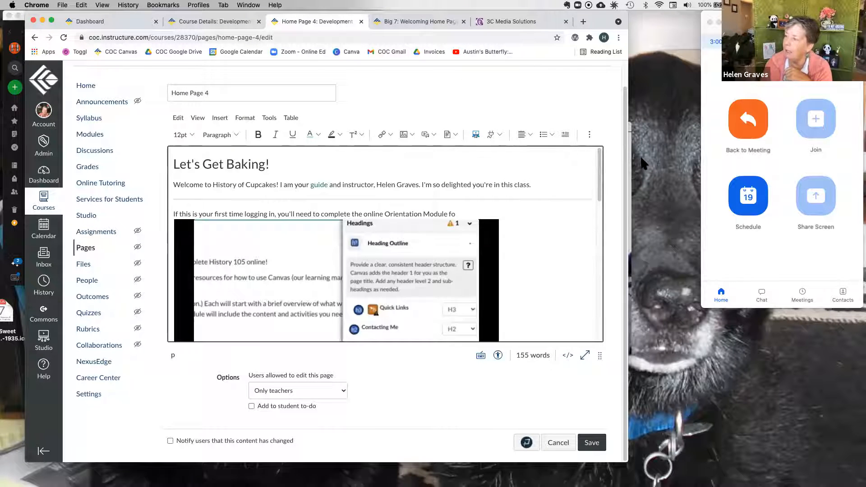
# Step: Widen the browser window to reveal the full set of editing tools and review the alignment and list style options
pyautogui.moveTo(628, 157); pyautogui.dragTo(759, 159)
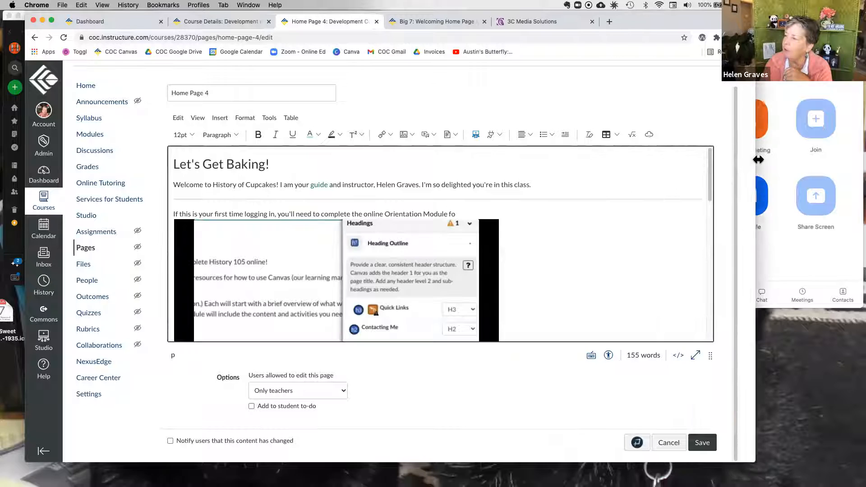
pyautogui.click(529, 132)
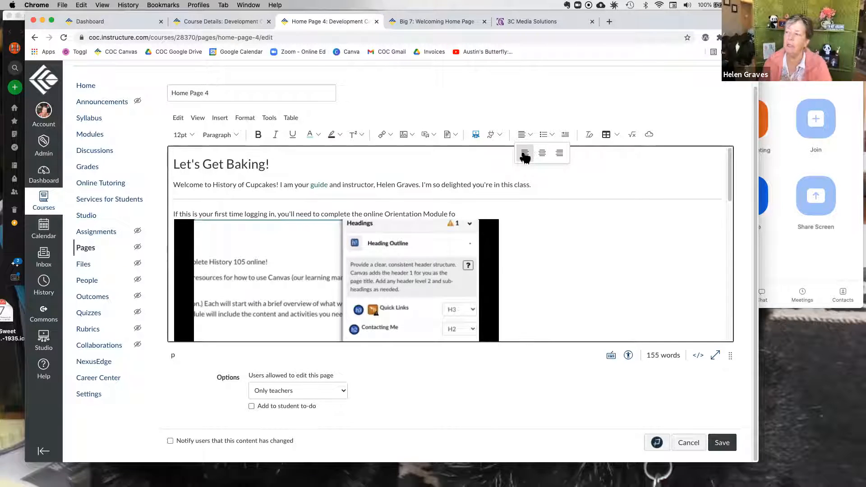
pyautogui.click(551, 130)
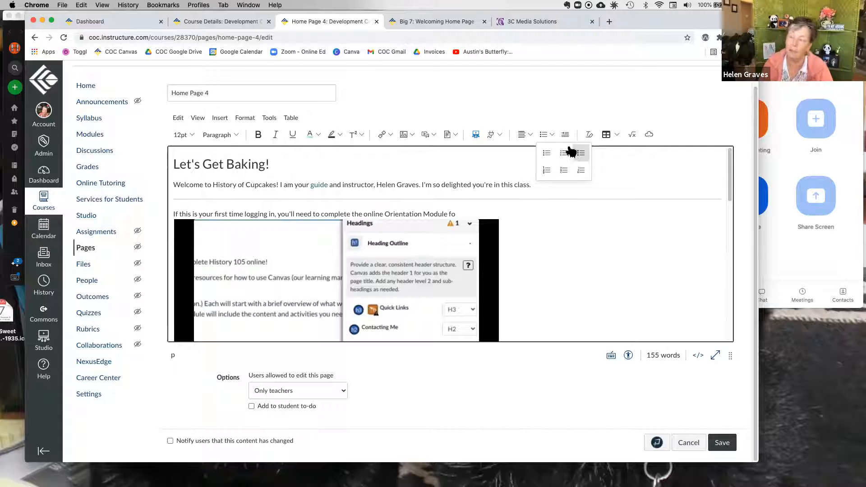
pyautogui.click(559, 108)
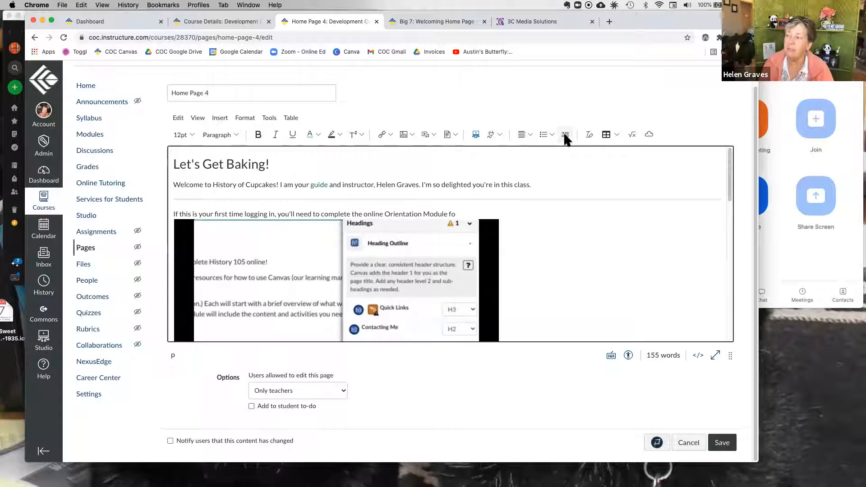
# Step: Indent the "Welcome to History of Cupcakes!" paragraph by one level
pyautogui.click(174, 185)
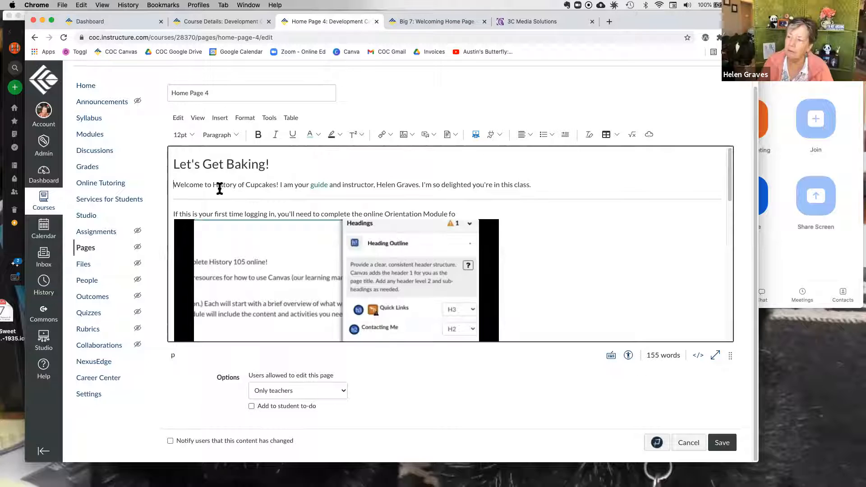
pyautogui.click(564, 135)
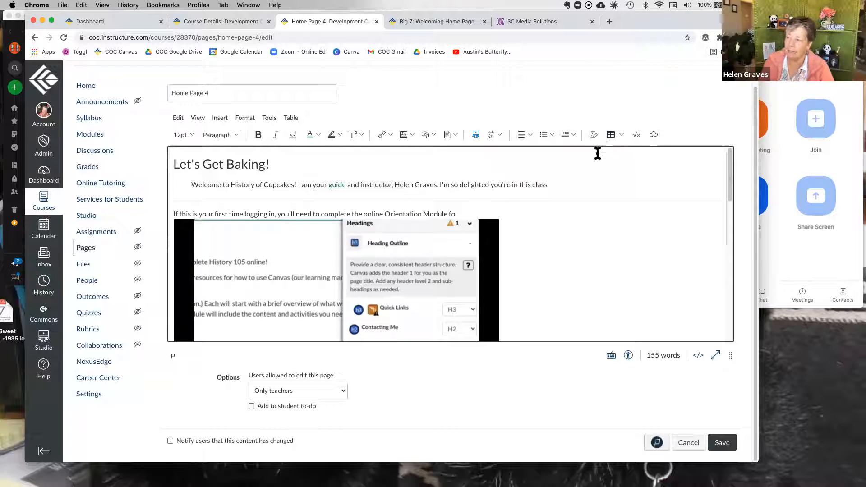
# Step: Highlight "Please feel free to communicate with me. I appreciate any questions" in yellow under Instructor Contact Information, and make it bold and italic
pyautogui.scroll(1, 445, 193)
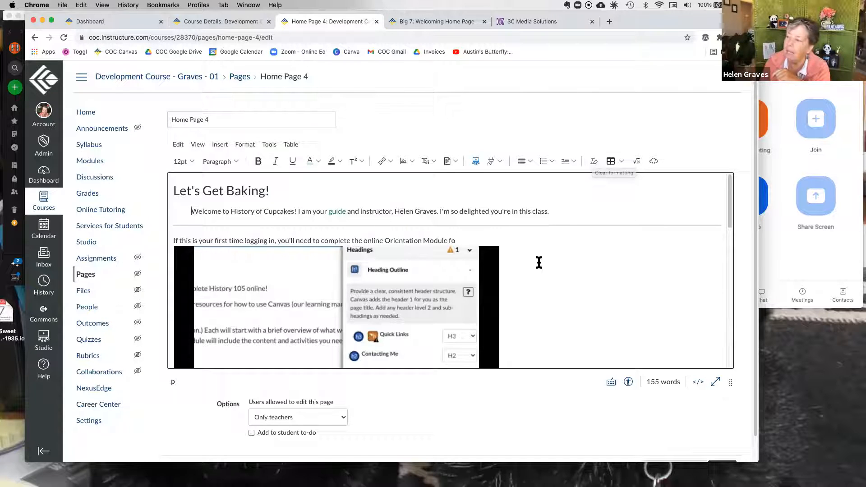
pyautogui.scroll(-10, 500, 245)
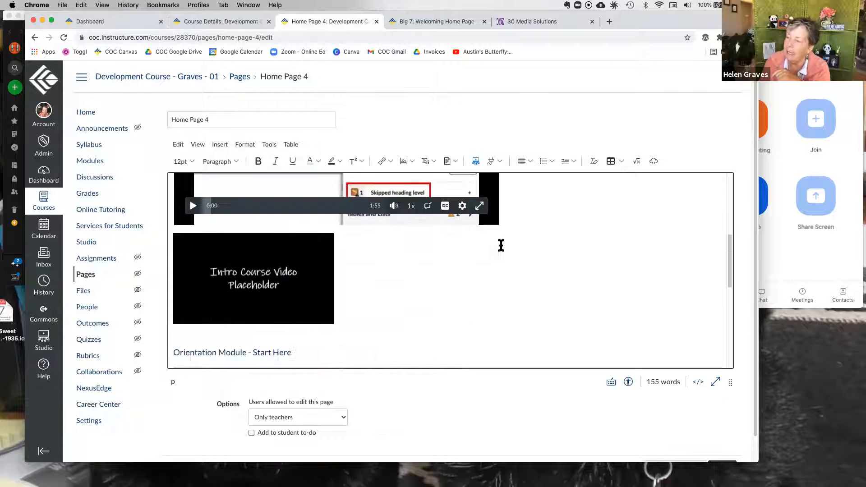
pyautogui.scroll(-4, 379, 296)
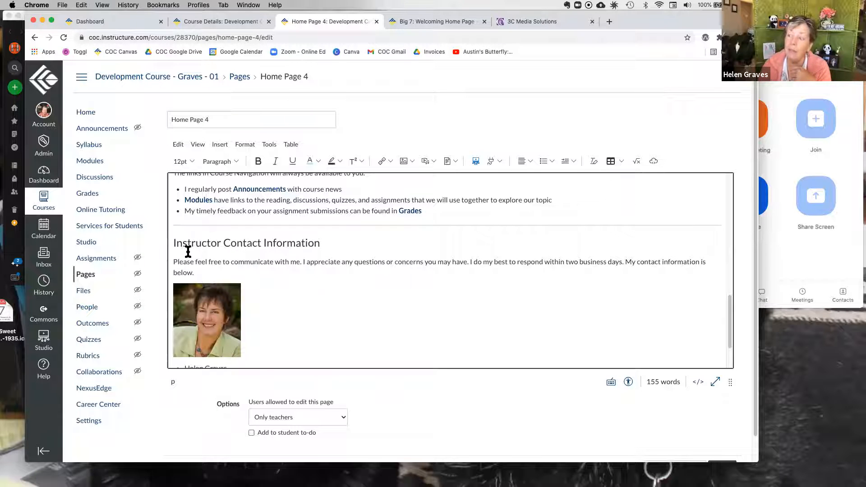
pyautogui.click(172, 261)
pyautogui.keyDown('shift'); pyautogui.click(378, 263); pyautogui.keyUp('shift')
pyautogui.moveTo(379, 263); pyautogui.dragTo(386, 261)
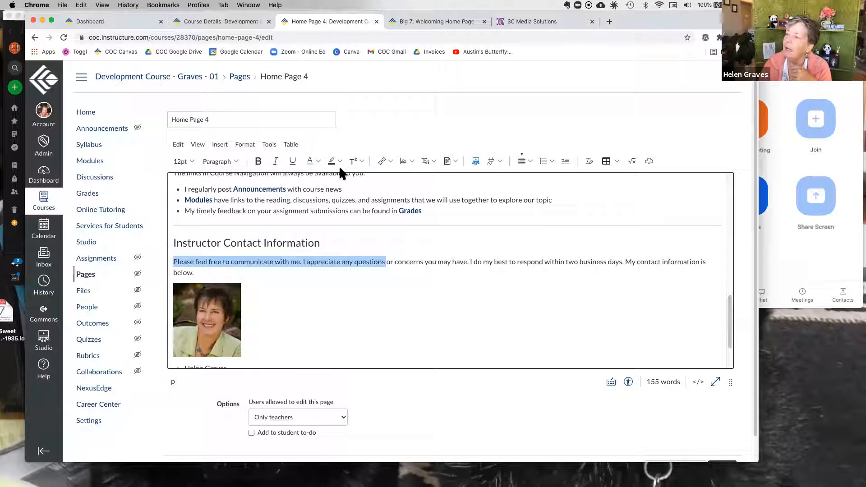
pyautogui.click(339, 161)
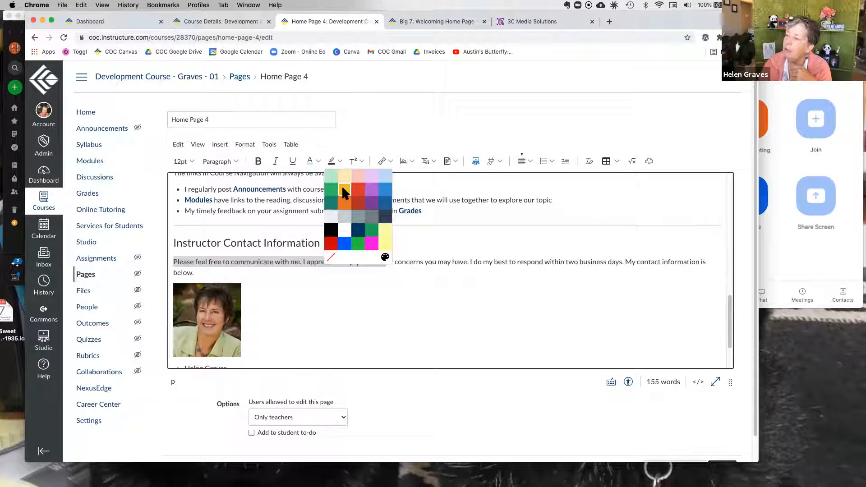
pyautogui.click(342, 187)
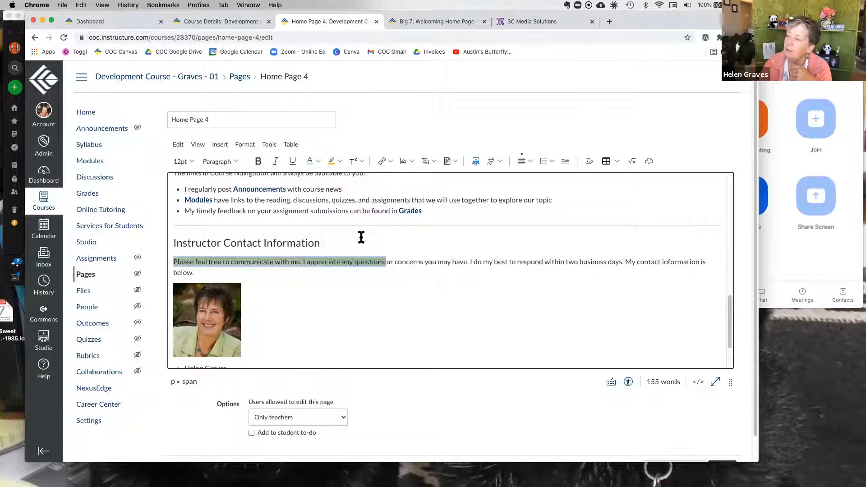
pyautogui.click(260, 160)
pyautogui.click(275, 161)
pyautogui.click(373, 262)
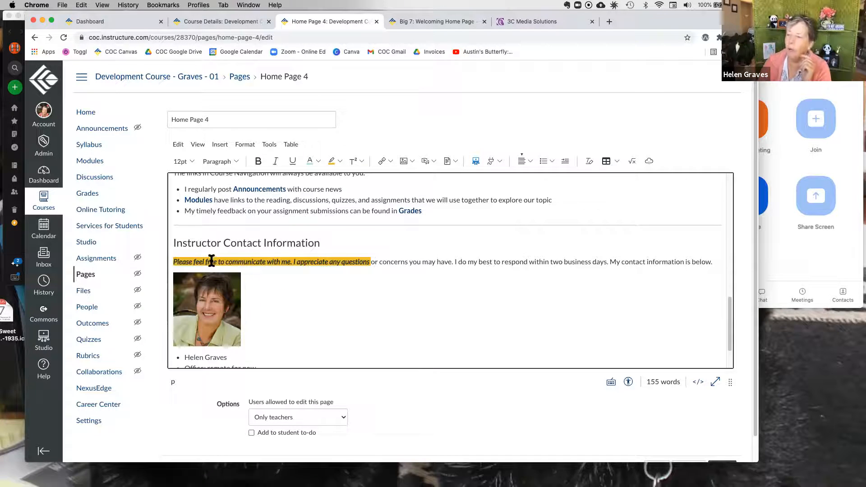
# Step: Clear all formatting from the highlighted bold italic text under Instructor Contact Information
pyautogui.moveTo(173, 261); pyautogui.dragTo(370, 261)
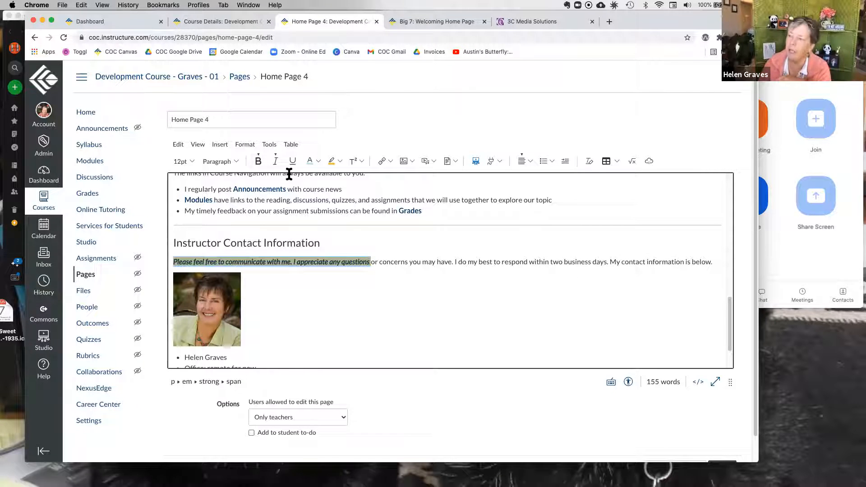
pyautogui.click(589, 161)
pyautogui.press('Left')
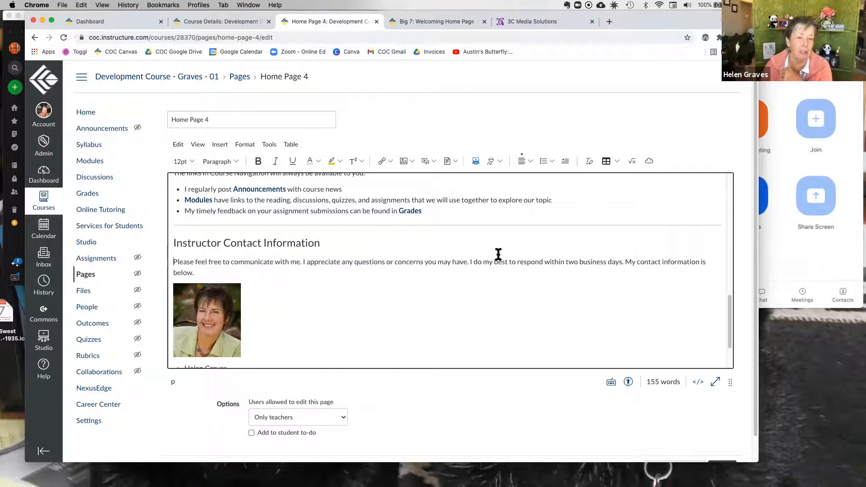
# Step: Review the table cell, row and column options, and look at the equation editor without inserting a table or an equation
pyautogui.click(616, 161)
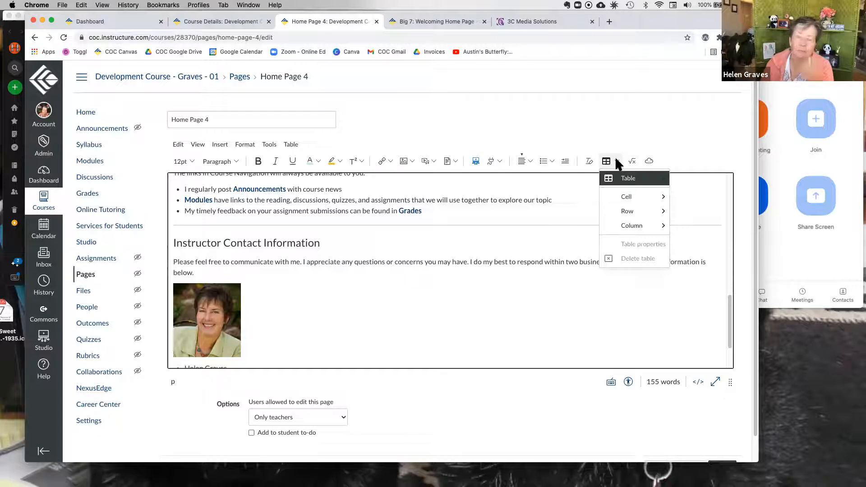
pyautogui.moveTo(616, 182)
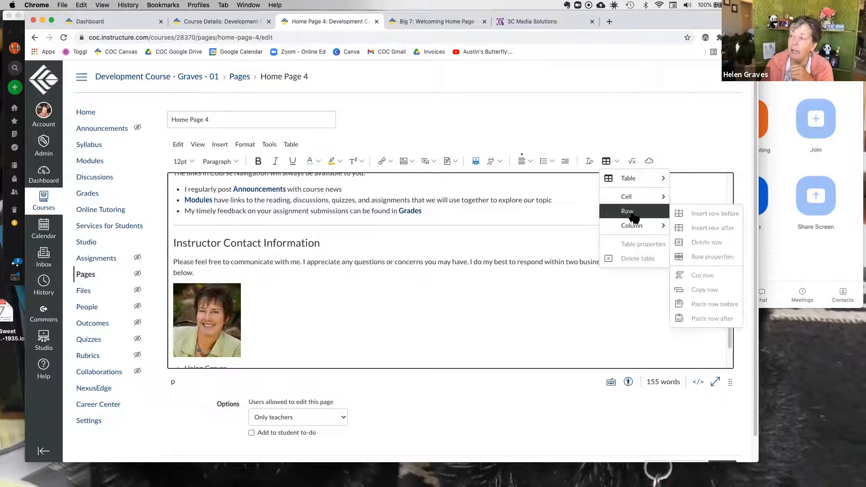
pyautogui.click(632, 158)
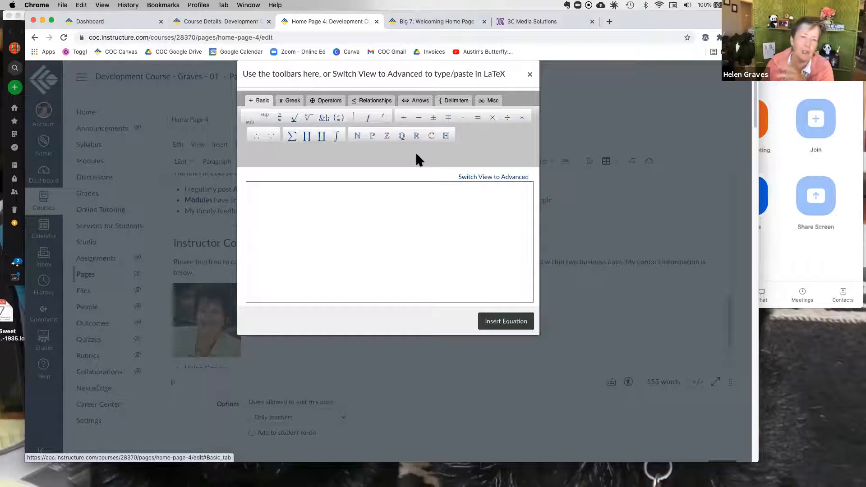
pyautogui.click(529, 74)
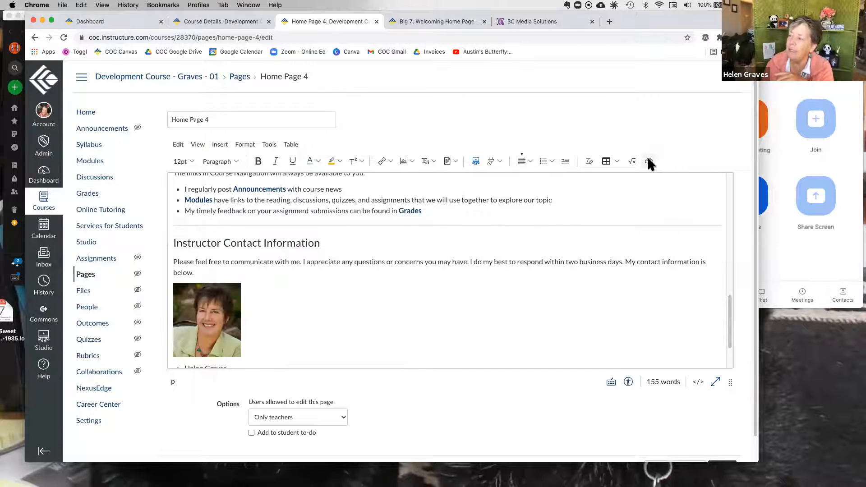
# Step: Start an embed in the Instructor Contact Information section, leaving its code empty, and open YouTube in a new browser tab
pyautogui.click(648, 161)
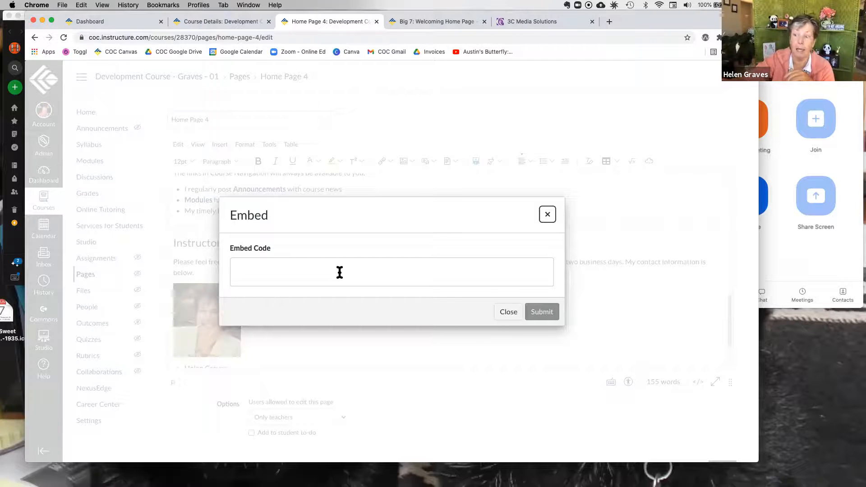
pyautogui.click(339, 272)
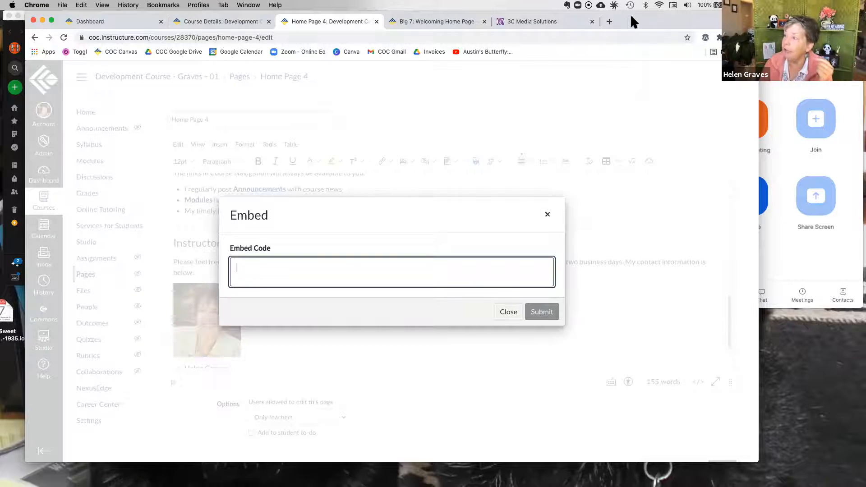
pyautogui.click(608, 22)
pyautogui.write('youb')
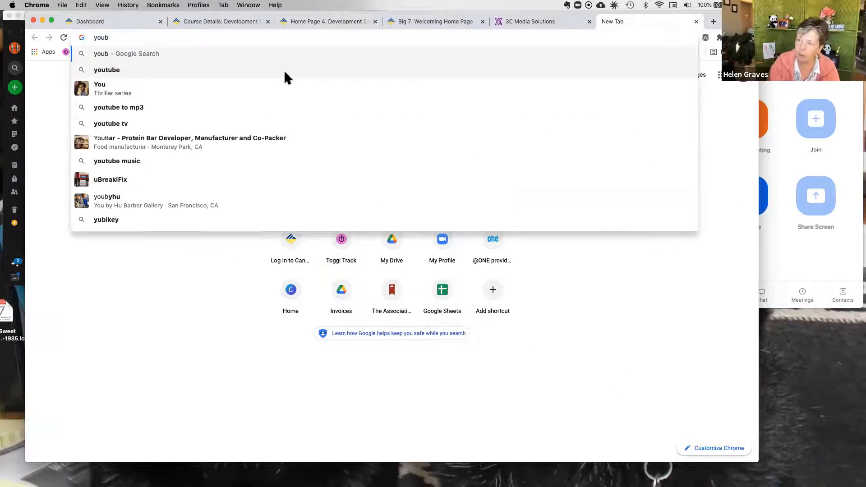
pyautogui.press('BackSpace')
pyautogui.write('t')
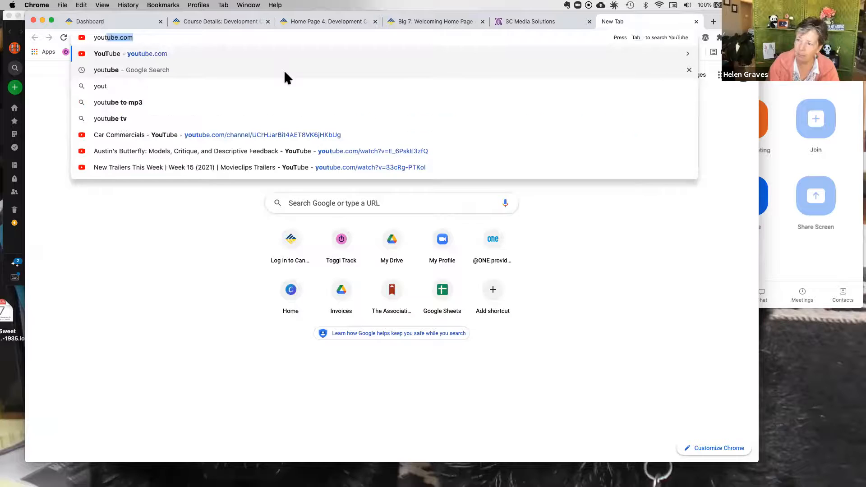
pyautogui.press('Return')
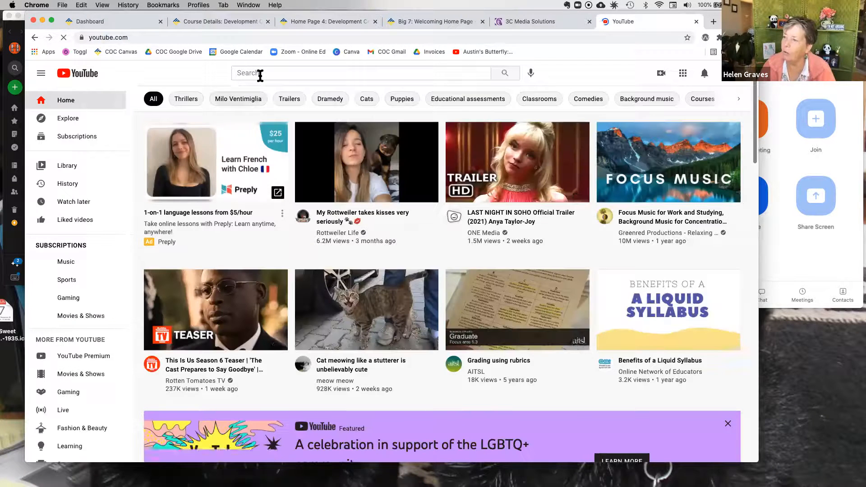
# Step: Search YouTube for "cute puppies"
pyautogui.click(260, 76)
pyautogui.write('cu')
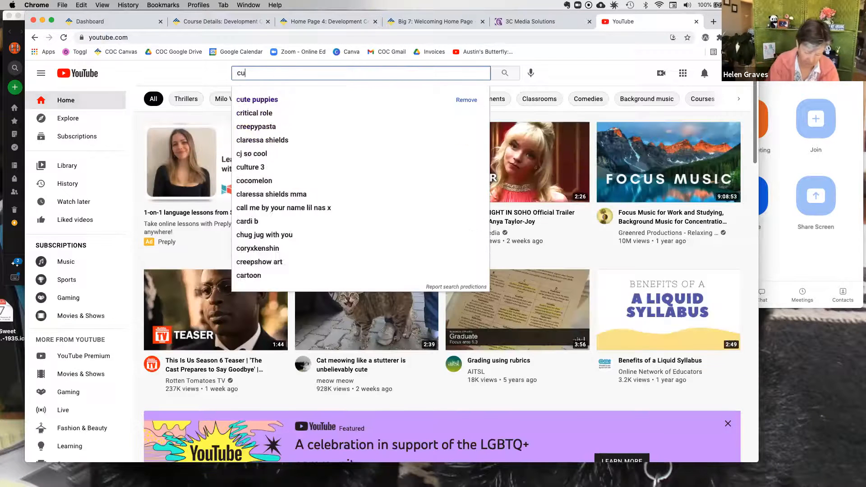
pyautogui.write('te puppies')
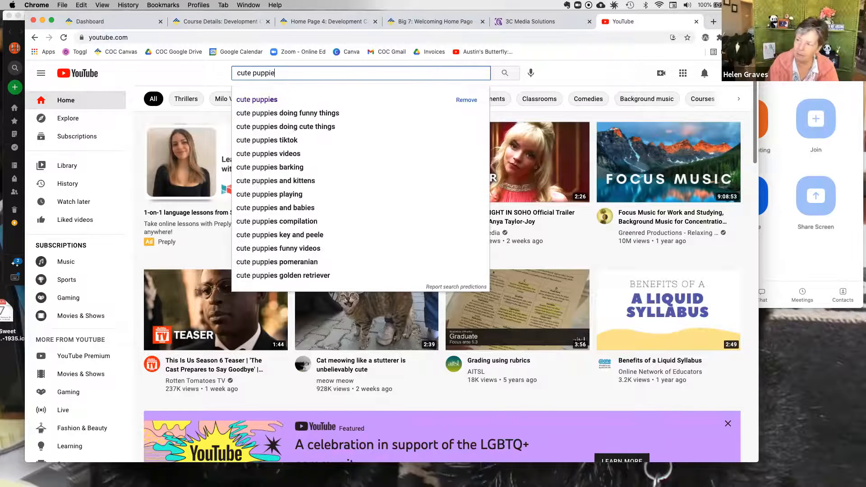
pyautogui.press('Return')
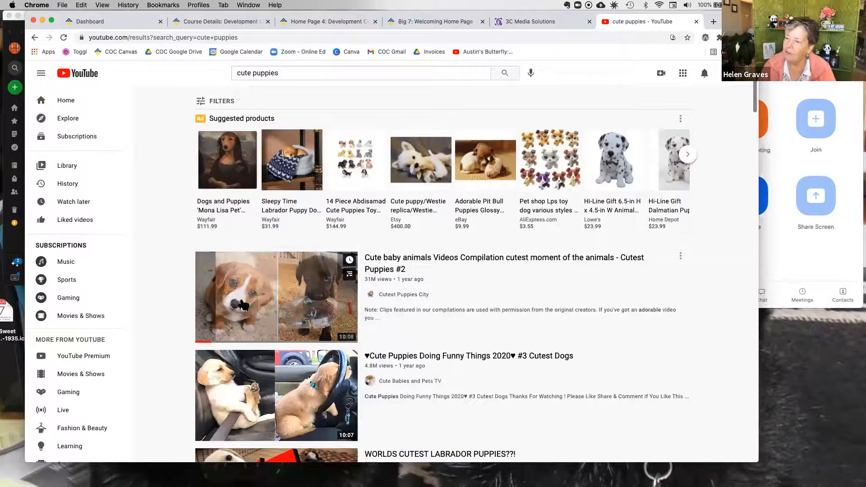
# Step: Open the "Cute baby animals Videos Compilation" video by Cutest Puppies City, pause it, and copy its iframe embed code
pyautogui.click(243, 305)
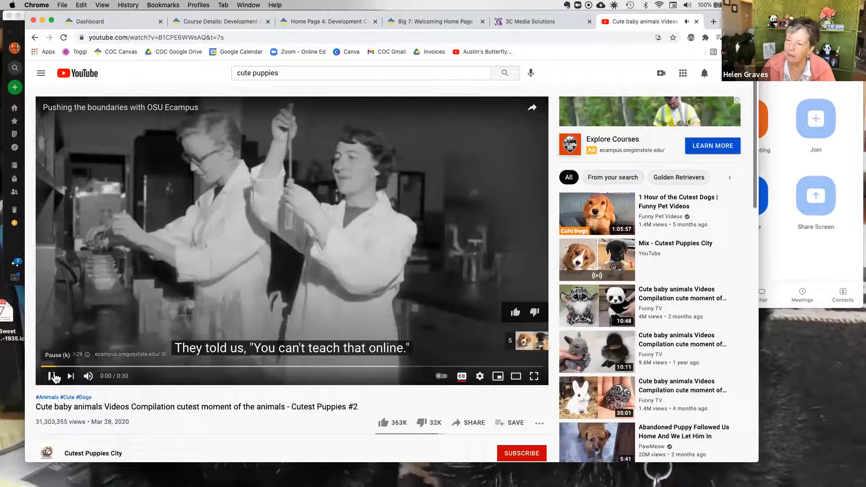
pyautogui.click(54, 378)
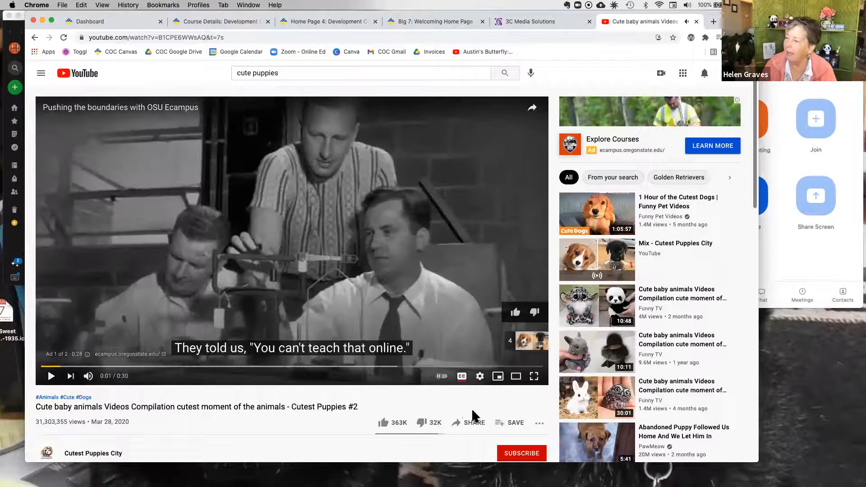
pyautogui.scroll(-3, 452, 391)
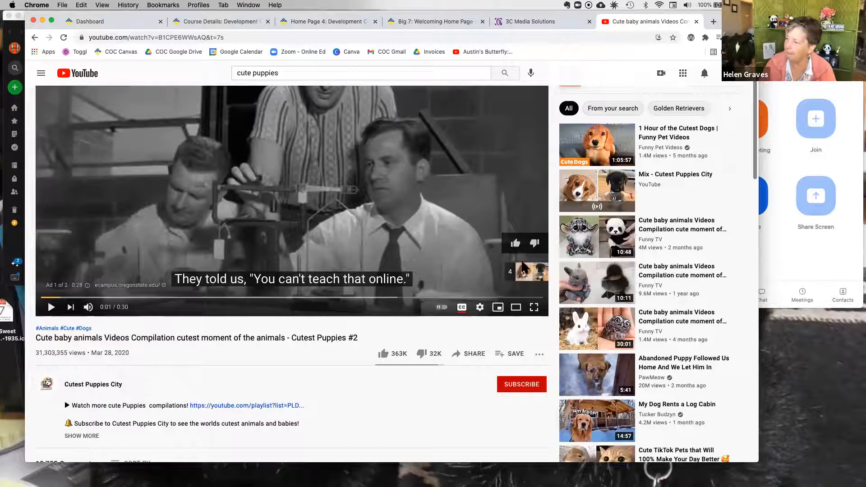
pyautogui.click(474, 353)
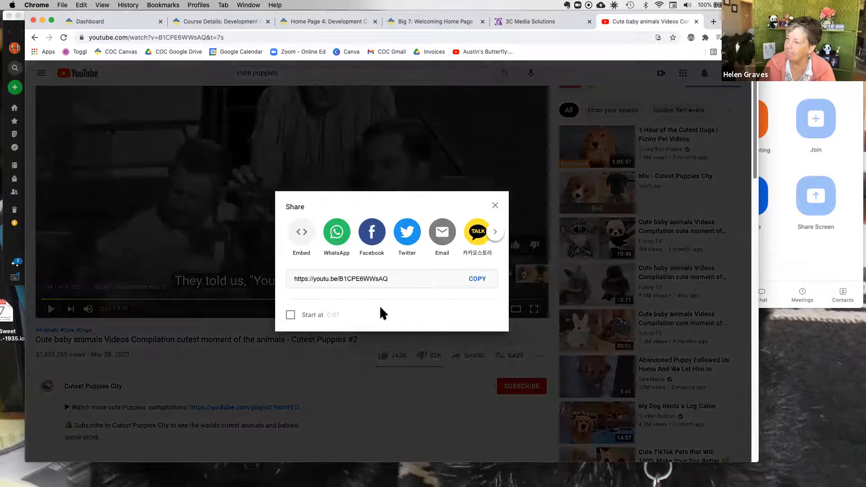
pyautogui.click(301, 232)
pyautogui.click(568, 222)
pyautogui.press('super+c')
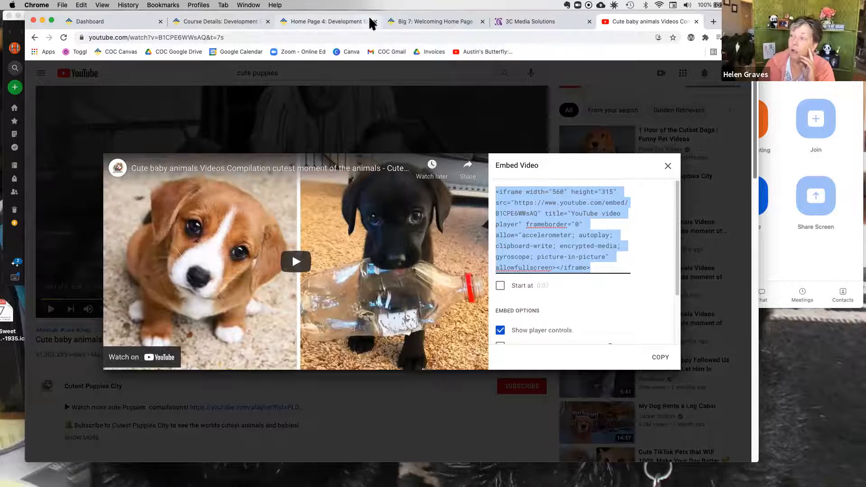
# Step: Return to the Canvas page and embed the copied YouTube video code under Instructor Contact Information
pyautogui.click(345, 21)
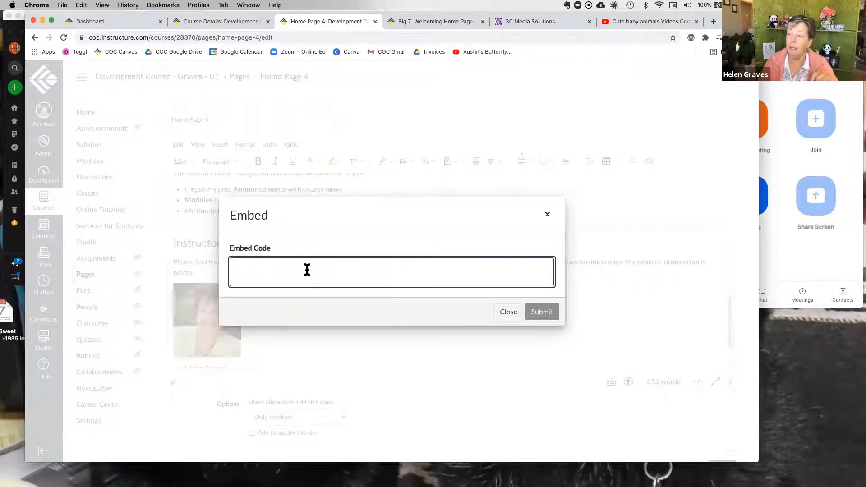
pyautogui.press('super+v')
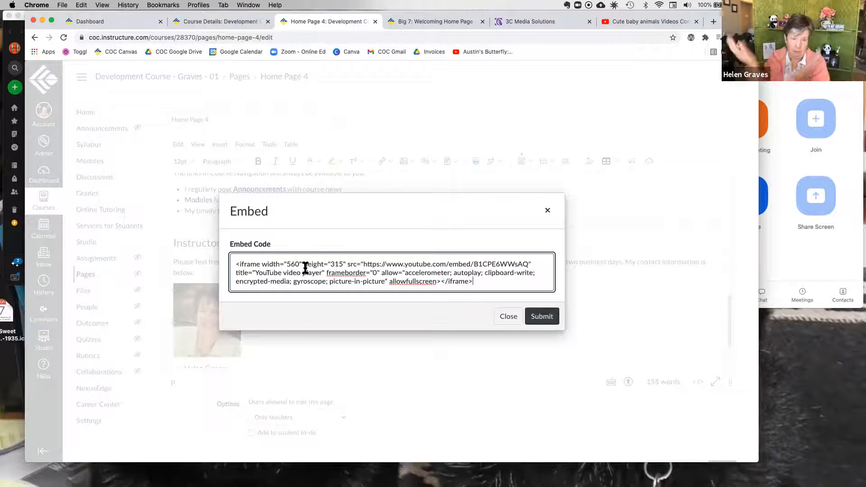
pyautogui.click(541, 316)
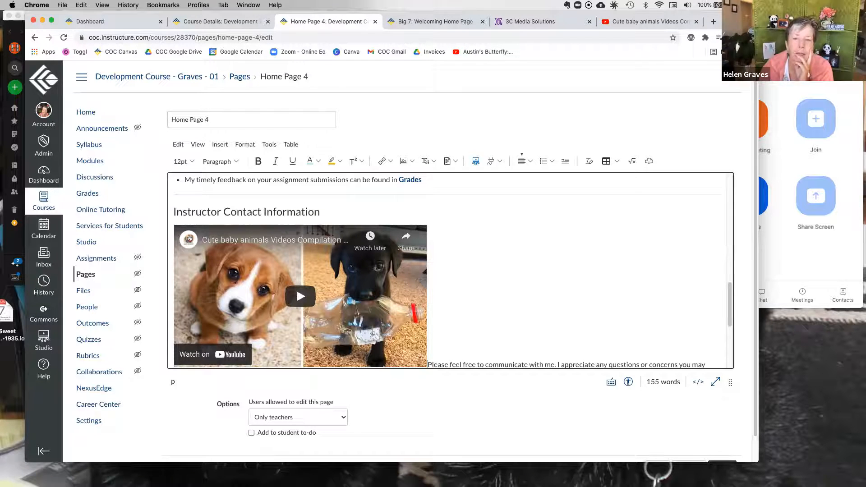
pyautogui.click(412, 111)
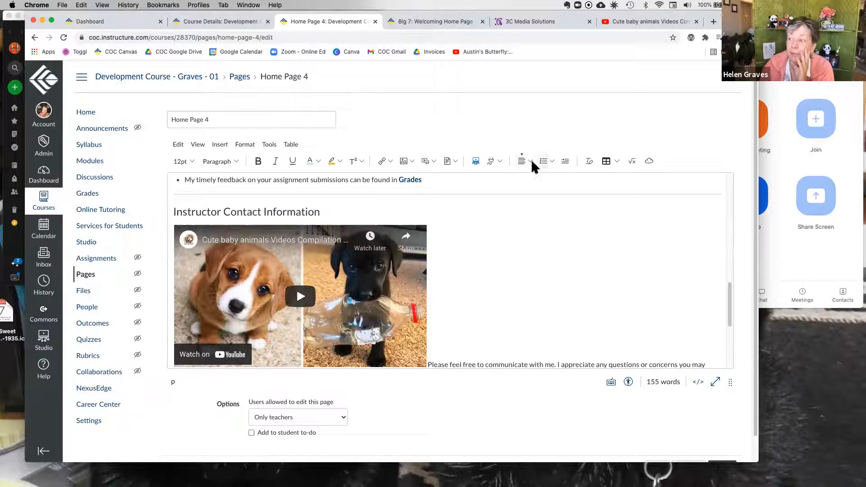
pyautogui.click(550, 159)
pyautogui.click(518, 120)
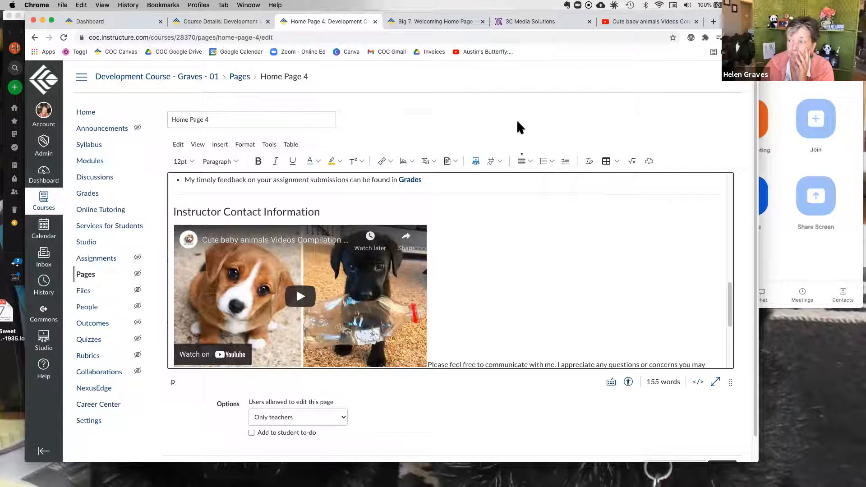
pyautogui.click(339, 161)
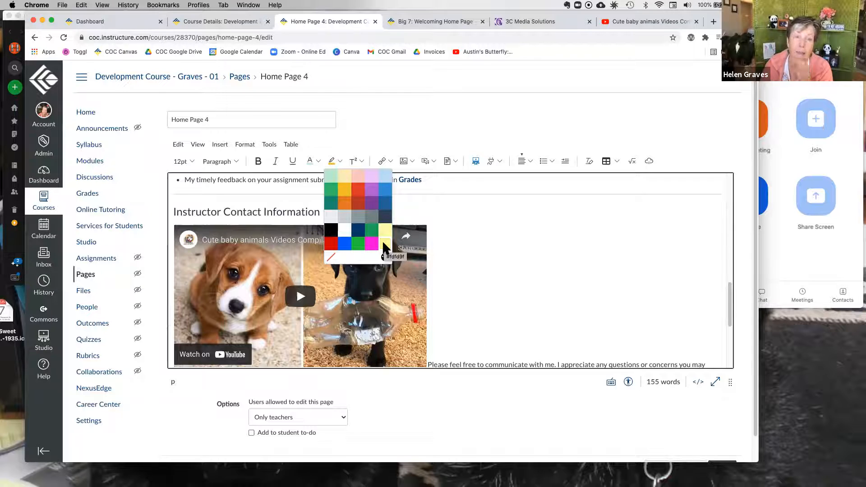
pyautogui.click(377, 103)
# Step: Cancel editing Home Page 4 and discard the unsaved changes
pyautogui.scroll(-5, 435, 251)
pyautogui.scroll(-2, 436, 258)
pyautogui.click(689, 442)
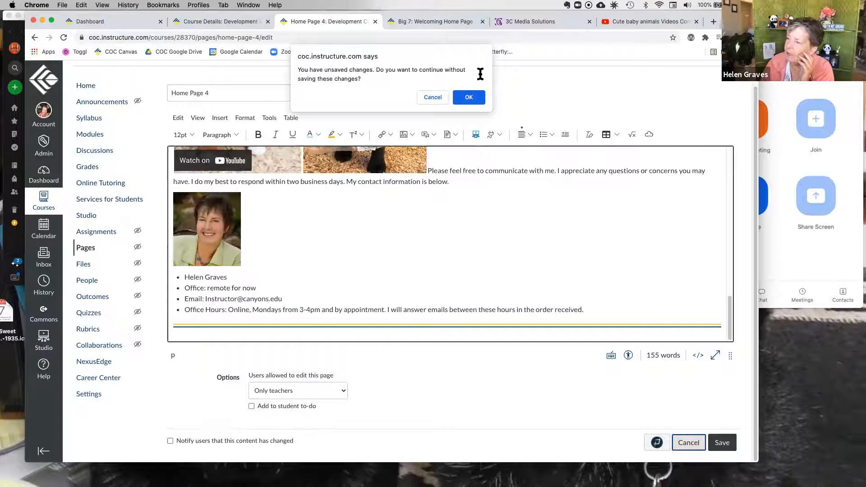
pyautogui.click(468, 98)
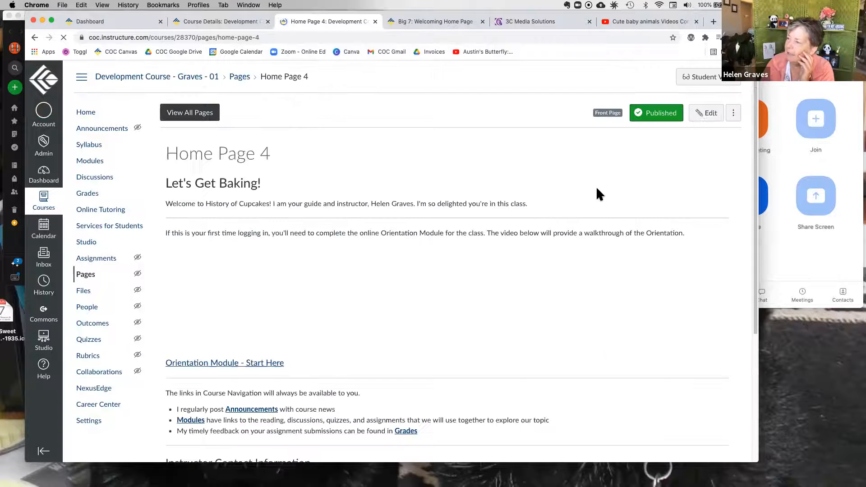
# Step: Reopen Home Page 4 for editing and enlarge the content area to show more of the Instructor Contact Information section
pyautogui.click(710, 113)
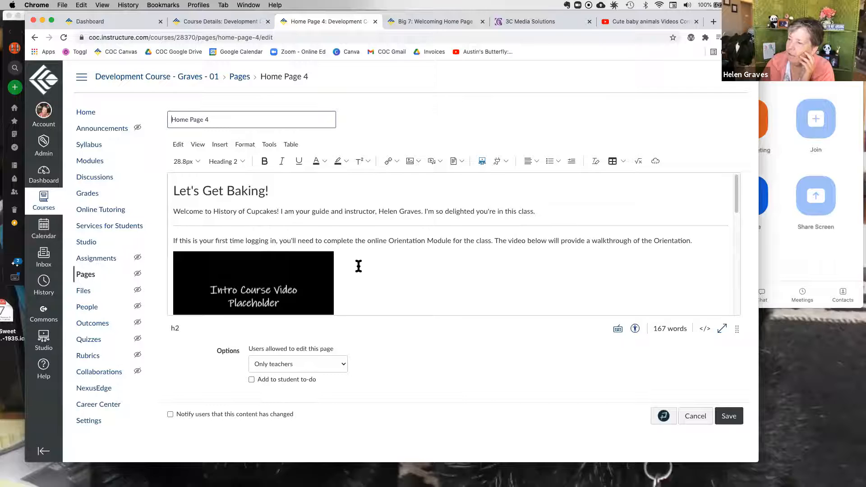
pyautogui.scroll(-5, 358, 265)
pyautogui.scroll(-3, 358, 266)
pyautogui.scroll(3, 358, 267)
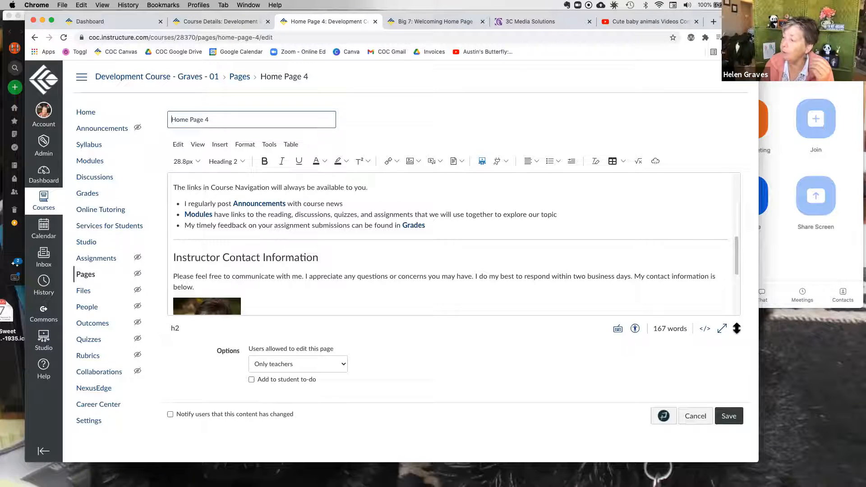
pyautogui.moveTo(734, 328); pyautogui.dragTo(729, 415)
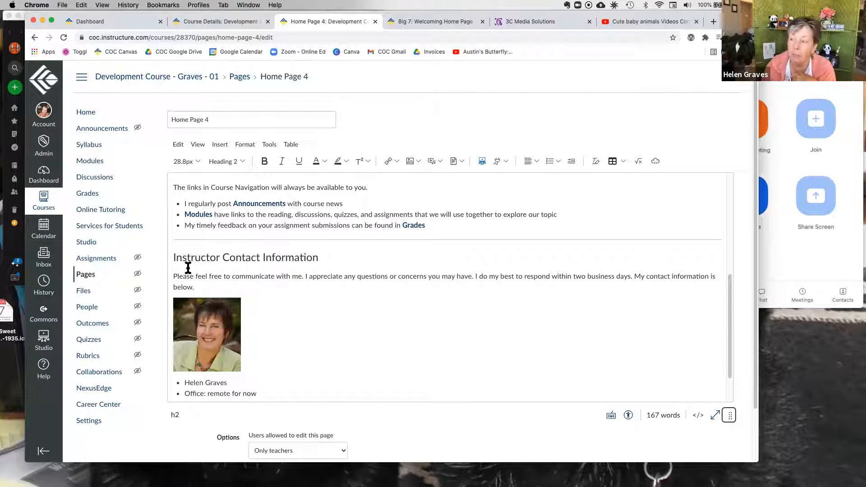
# Step: Insert a horizontal line between the Instructor Contact Information heading and the "Please feel free to communicate with me" paragraph
pyautogui.click(173, 276)
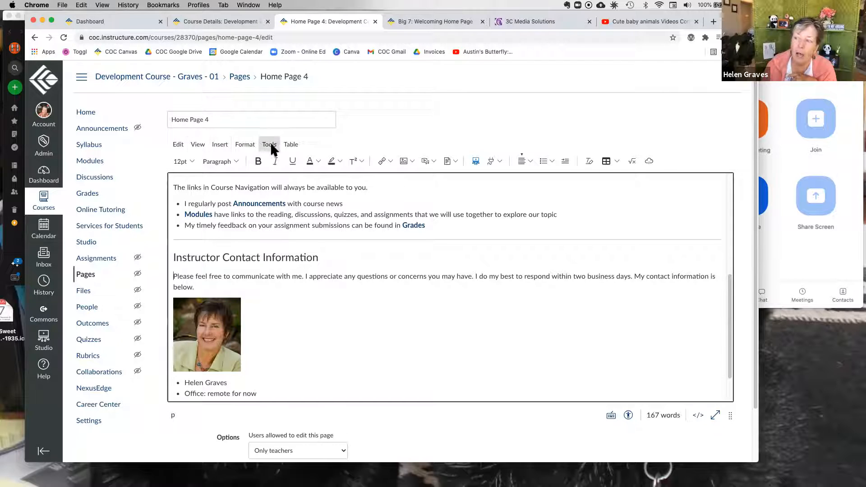
pyautogui.click(180, 143)
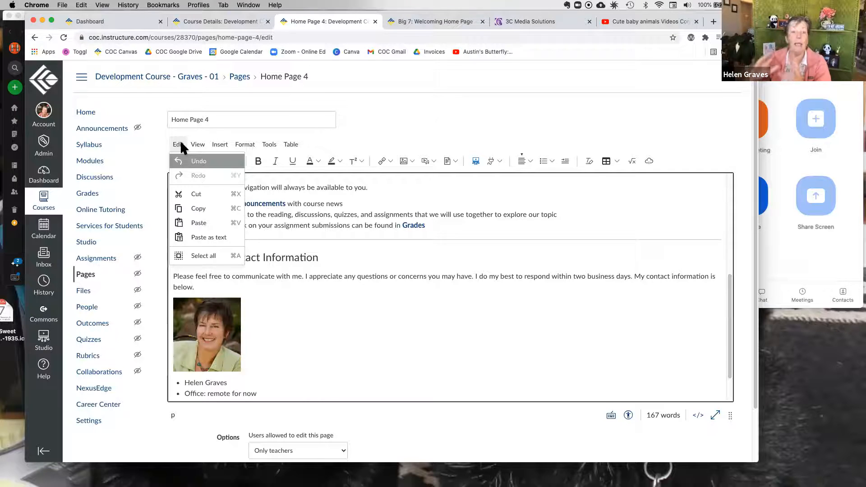
pyautogui.click(198, 144)
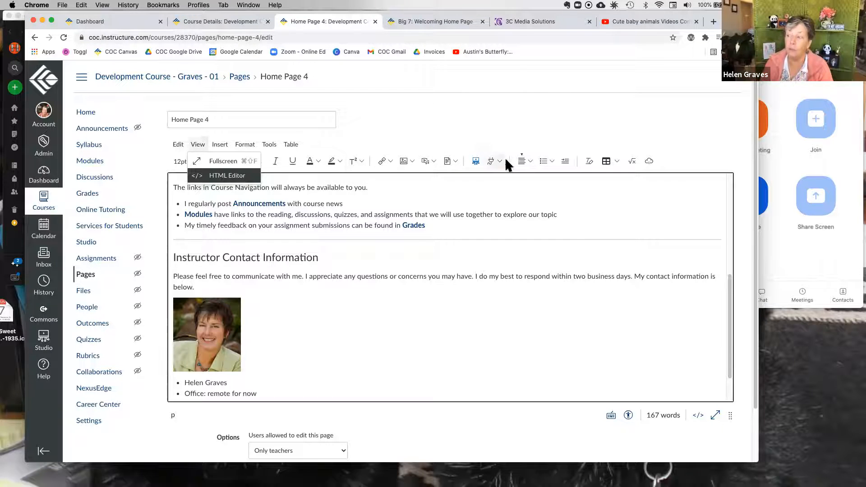
pyautogui.click(178, 145)
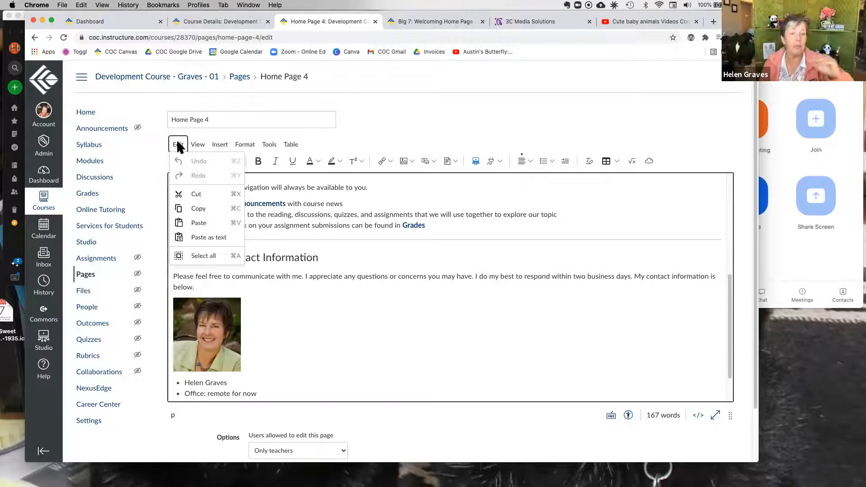
pyautogui.click(197, 146)
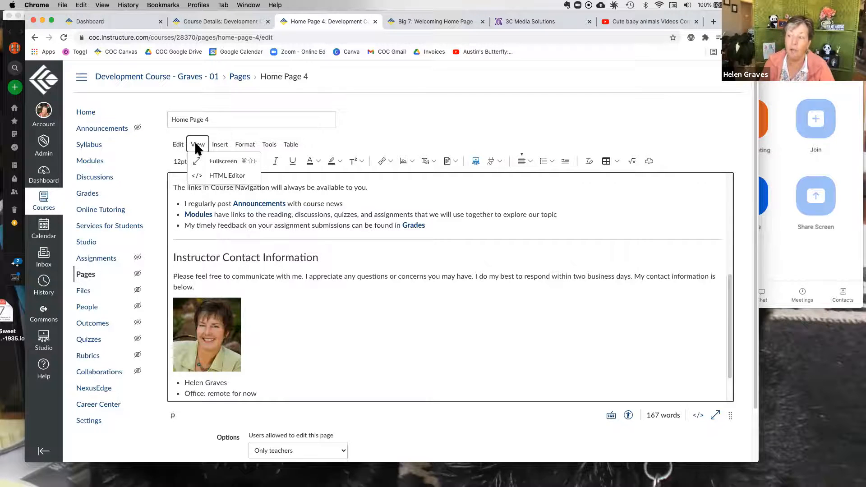
pyautogui.moveTo(223, 148)
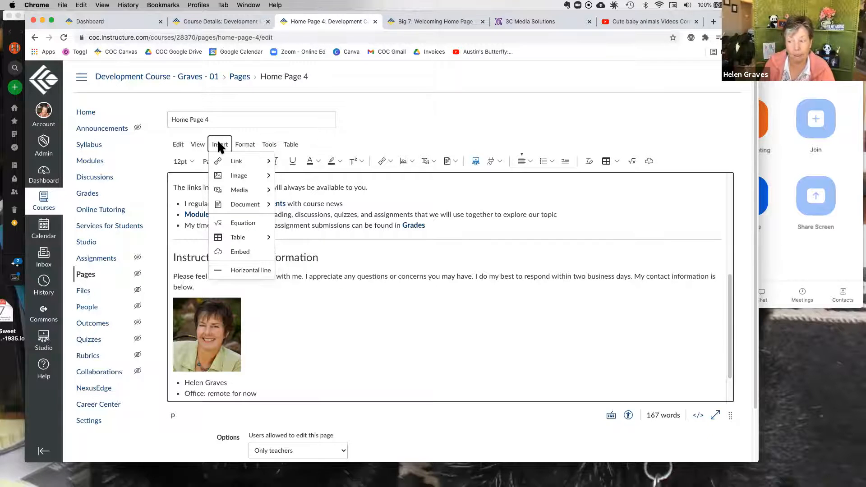
pyautogui.click(248, 271)
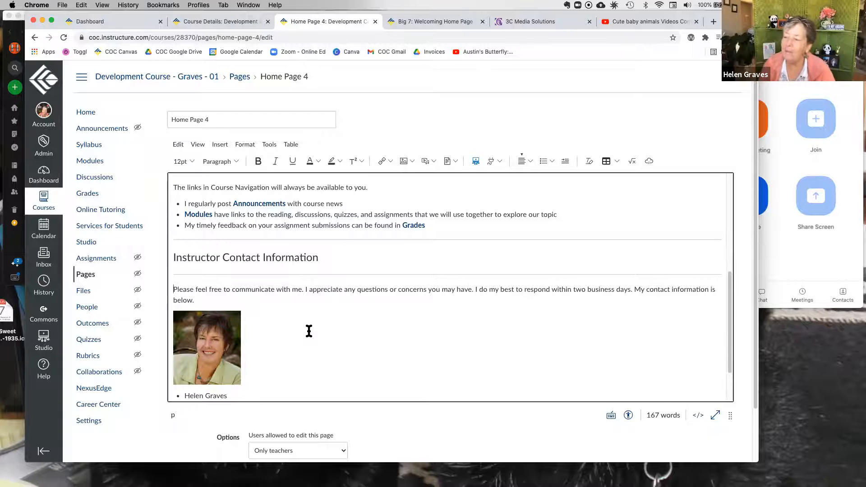
# Step: Try an 18pt font size on "Course Navigation" in the sentence about the links, and set it back to 12pt
pyautogui.scroll(-3, 308, 331)
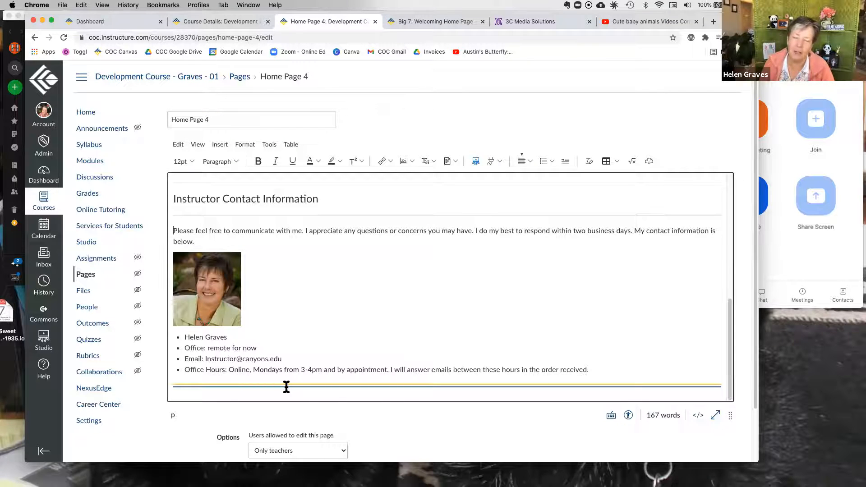
pyautogui.scroll(3, 293, 225)
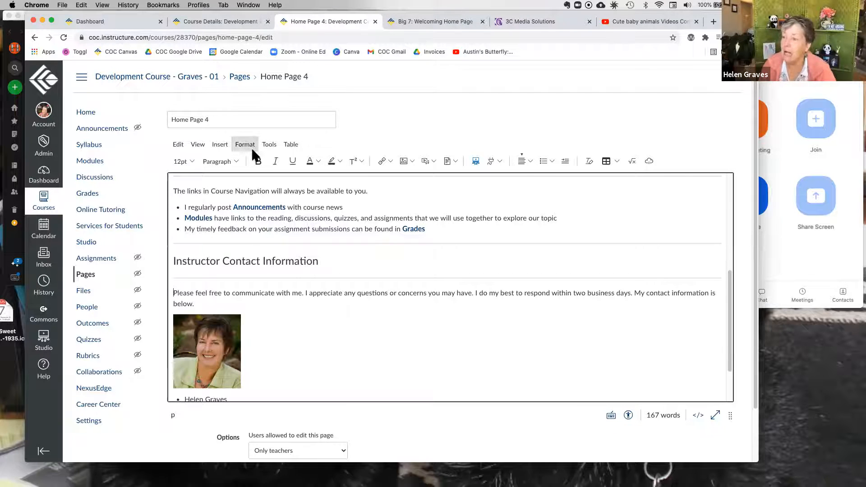
pyautogui.doubleClick(213, 191)
pyautogui.moveTo(253, 195); pyautogui.dragTo(271, 190)
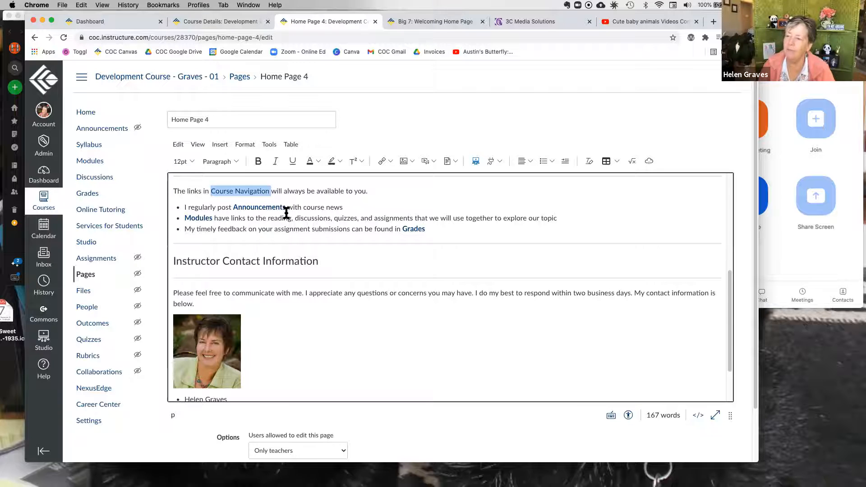
pyautogui.scroll(2, 286, 221)
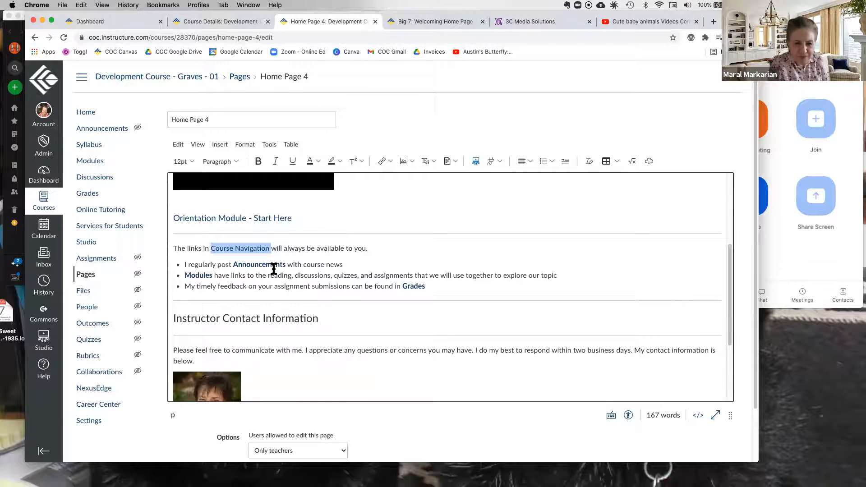
pyautogui.click(191, 156)
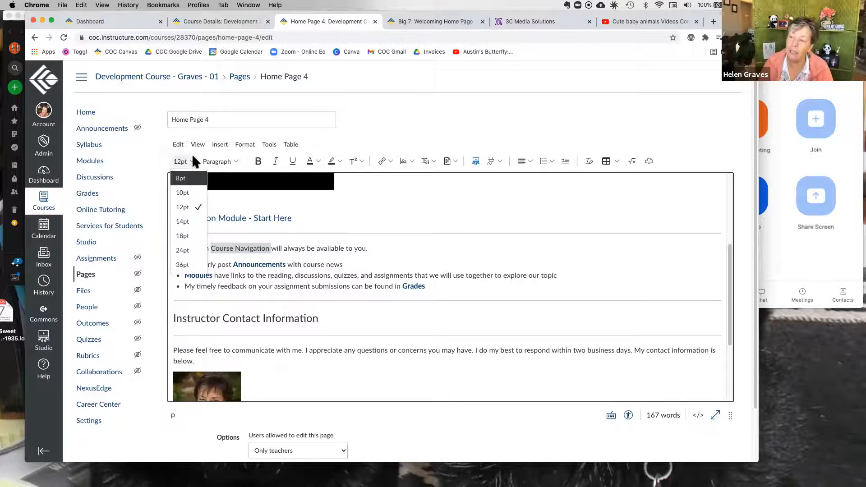
pyautogui.click(191, 236)
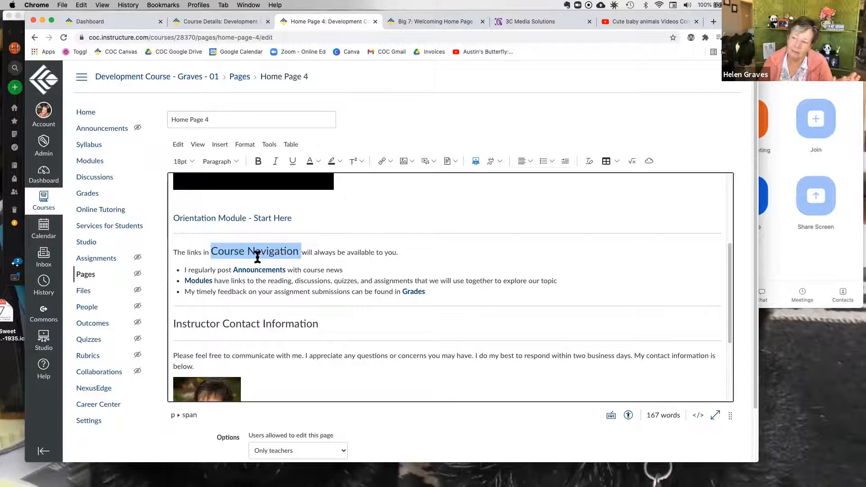
pyautogui.click(191, 160)
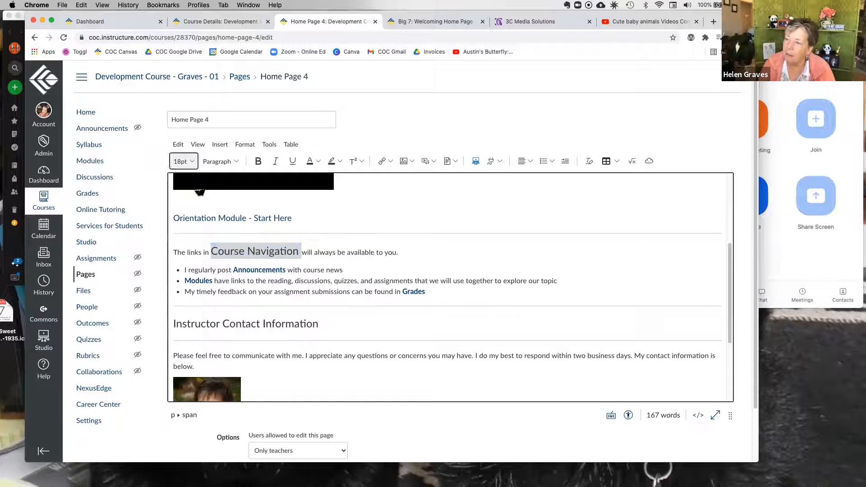
pyautogui.click(189, 207)
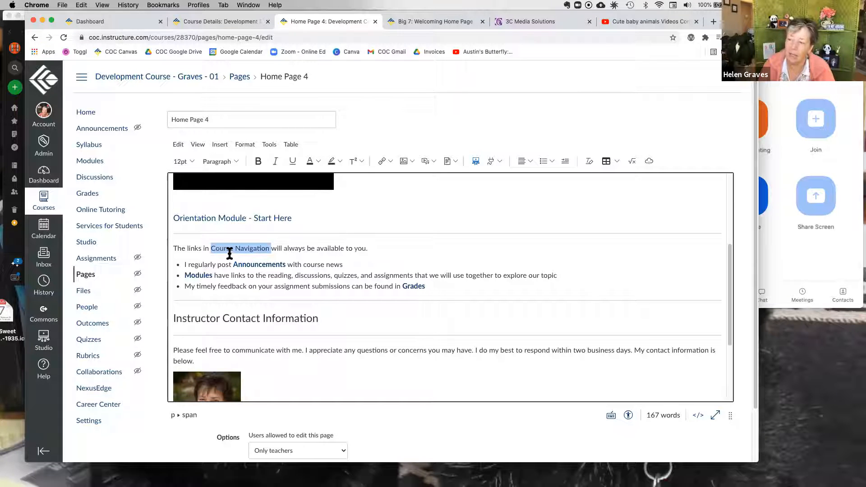
# Step: Apply the Impact font to the selected words "Course Navigation" and deselect them
pyautogui.click(247, 143)
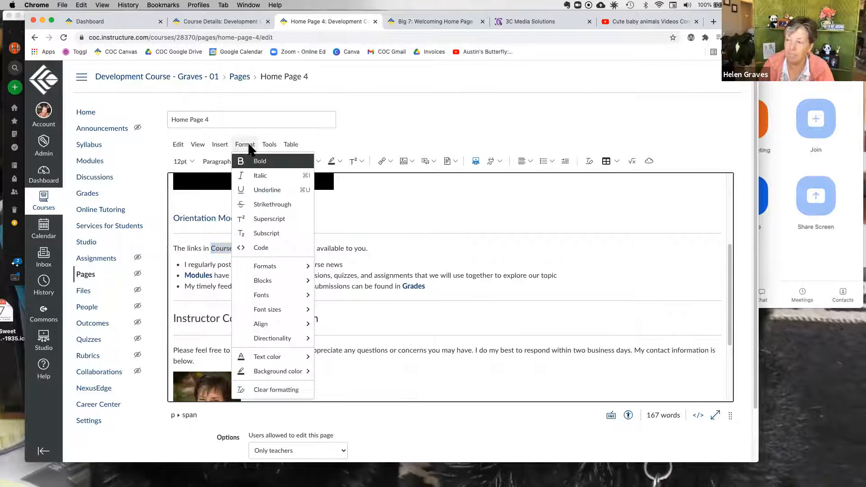
pyautogui.moveTo(265, 298)
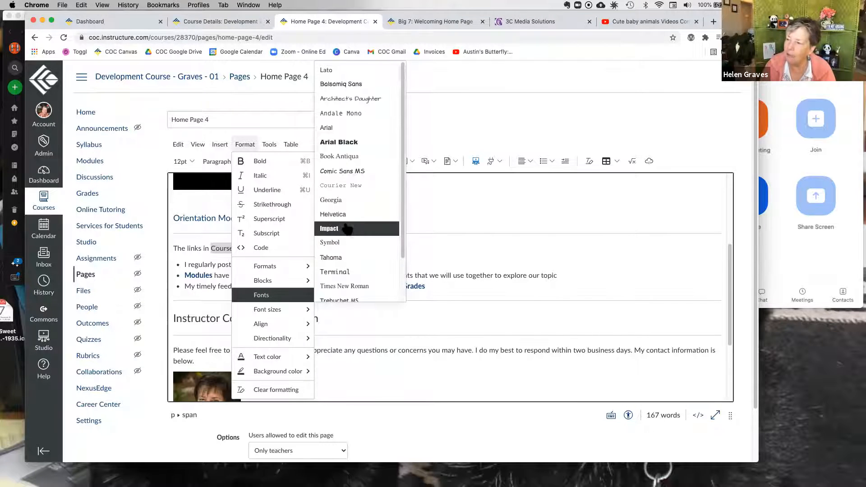
pyautogui.click(346, 228)
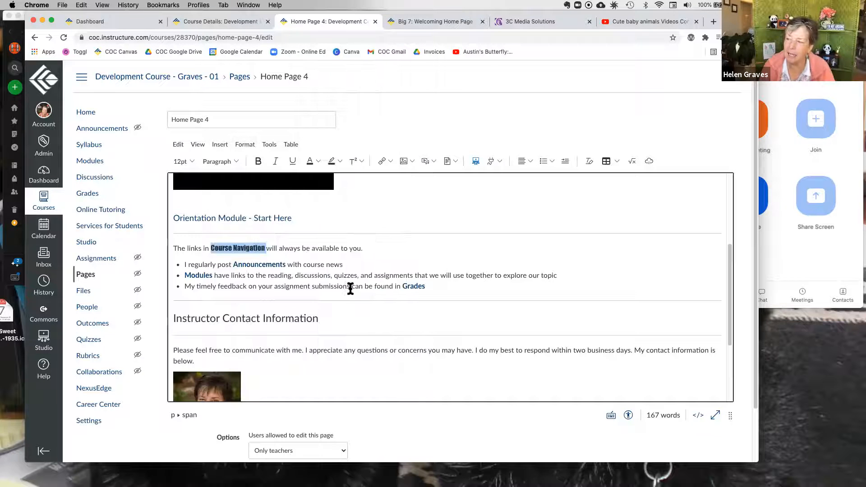
pyautogui.click(343, 276)
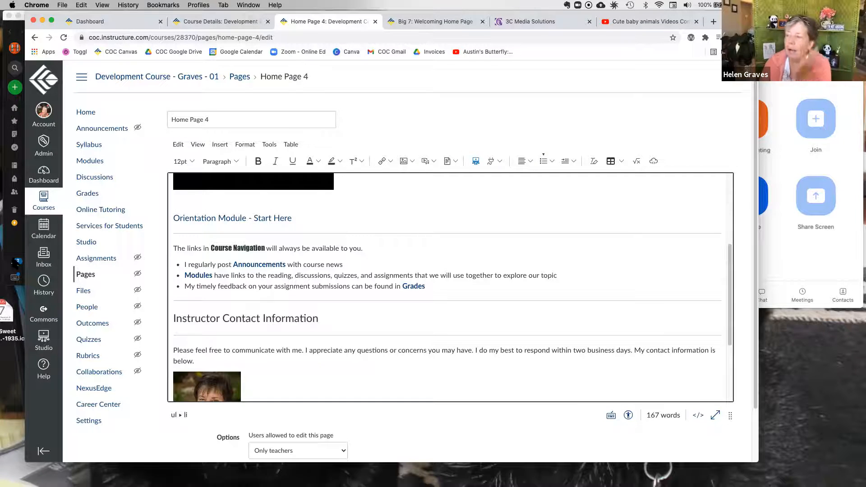
# Step: Run the Accessibility Guide check on Home Page 4 while it is open for editing
pyautogui.scroll(1, 475, 305)
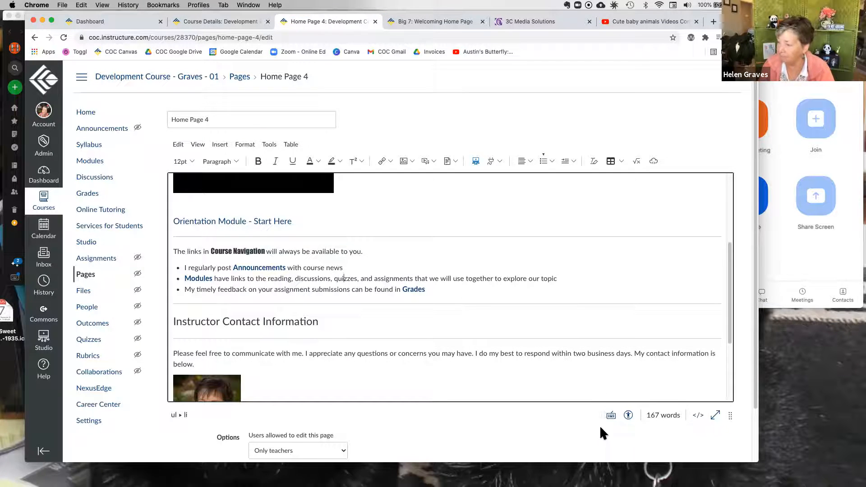
pyautogui.scroll(-3, 586, 422)
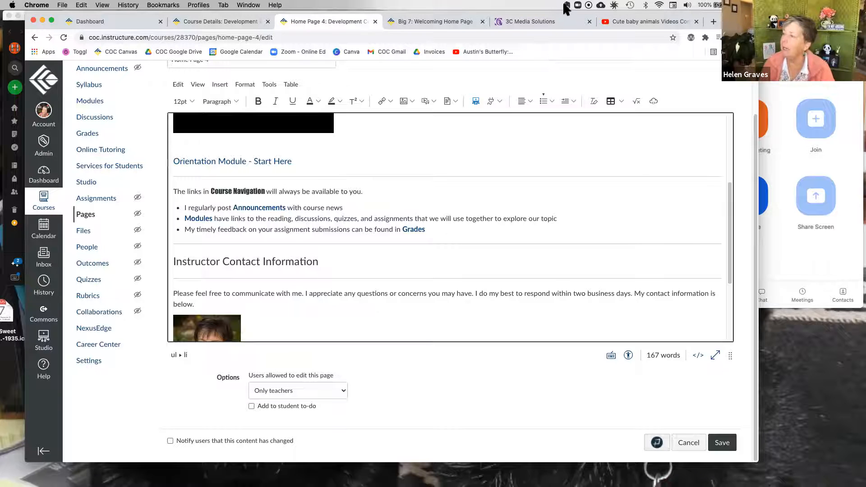
pyautogui.click(434, 18)
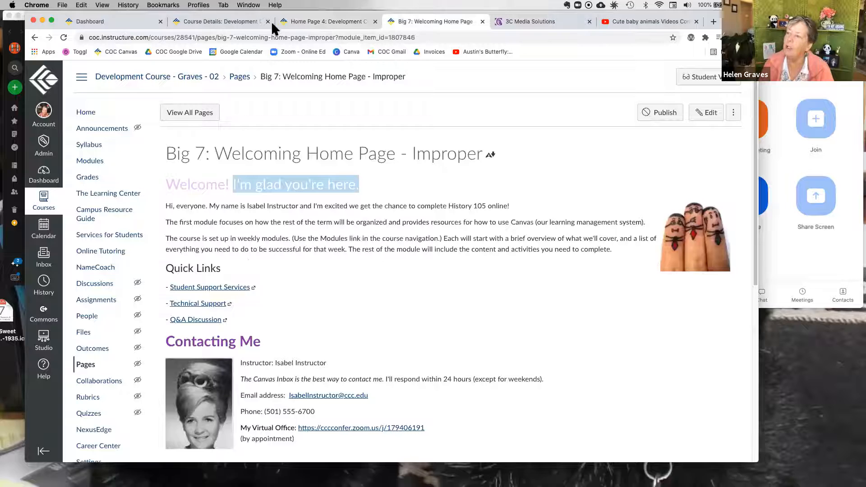
pyautogui.click(315, 15)
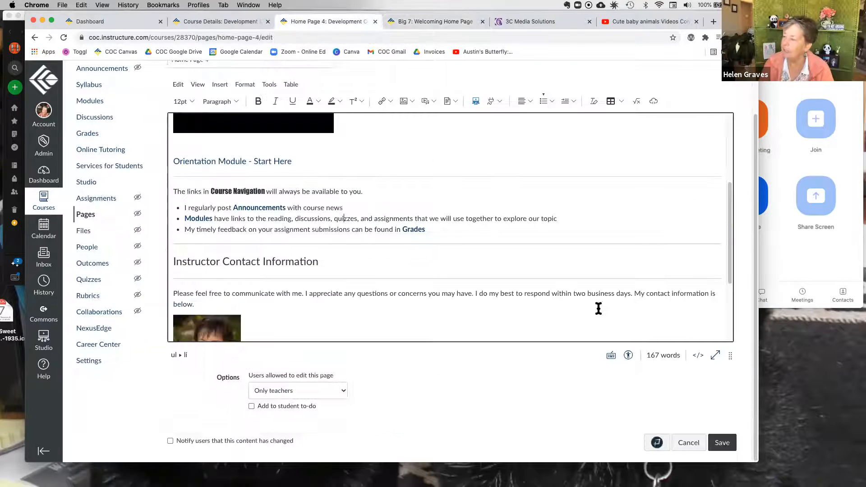
pyautogui.click(657, 442)
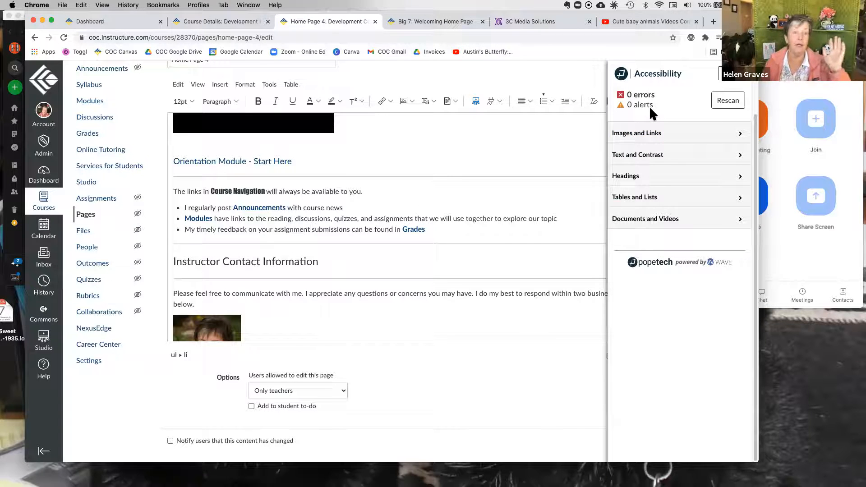
# Step: Open "Big 7: Welcoming Home Page - Improper" for editing, and examine the Text and Contrast errors in its accessibility report
pyautogui.click(431, 21)
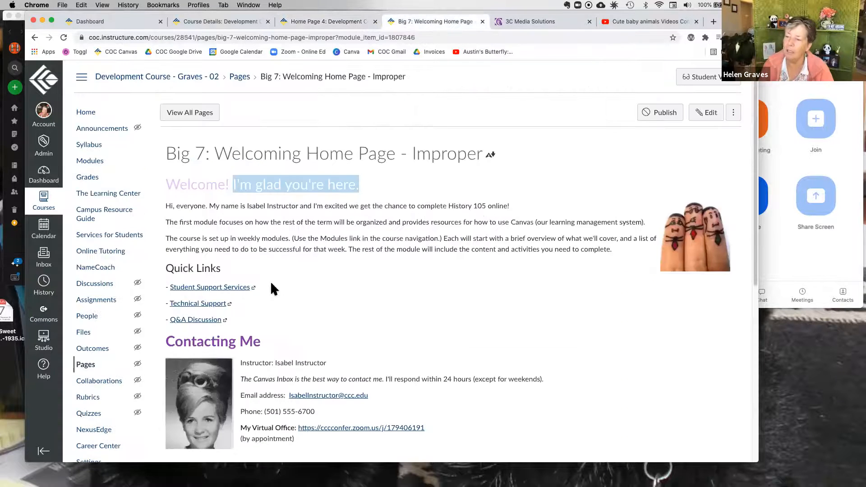
pyautogui.click(709, 113)
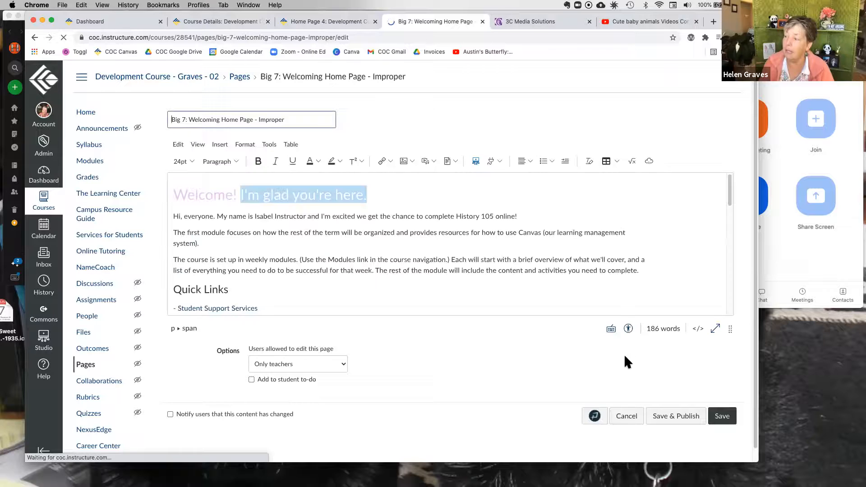
pyautogui.click(594, 415)
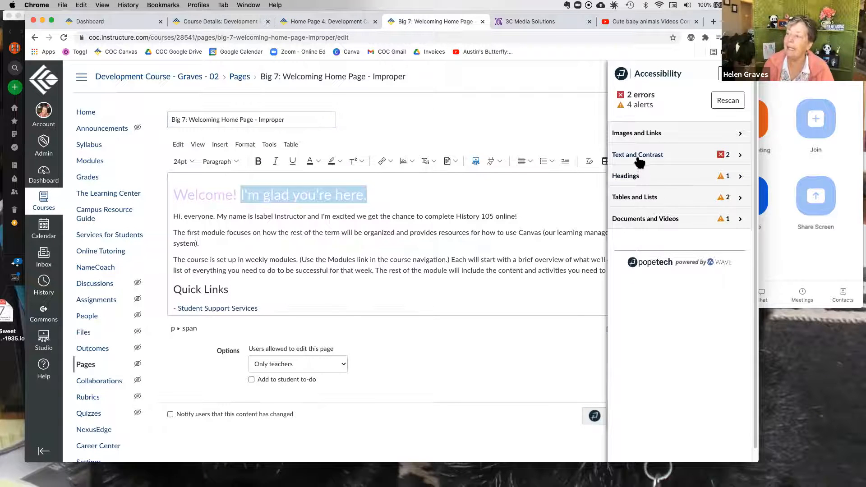
pyautogui.click(638, 156)
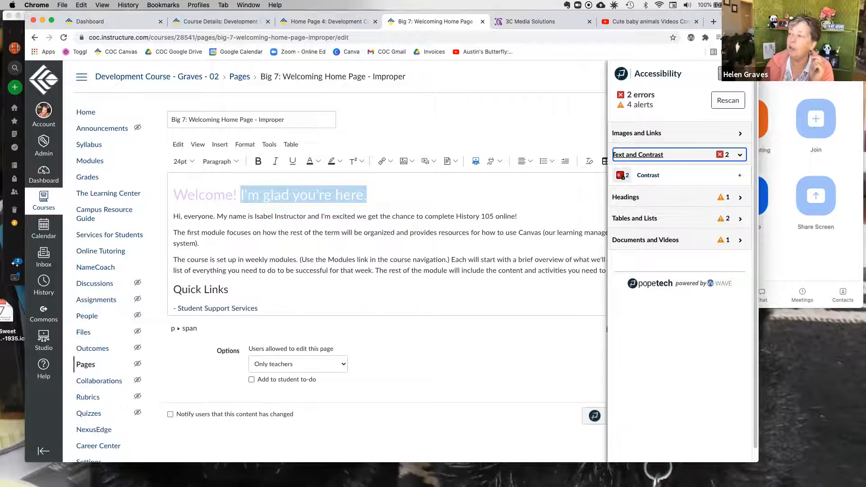
pyautogui.click(727, 77)
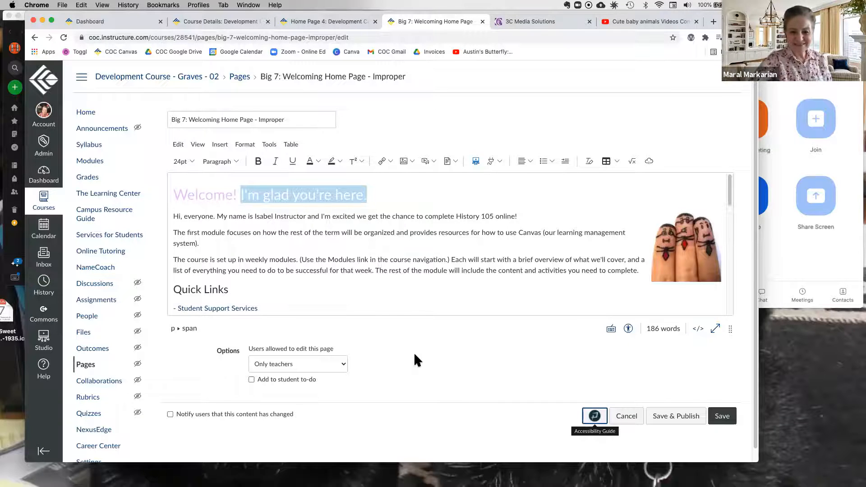
# Step: View the Upload/Record Media dialog from the paragraph about the first module and close it without adding a file
pyautogui.click(398, 226)
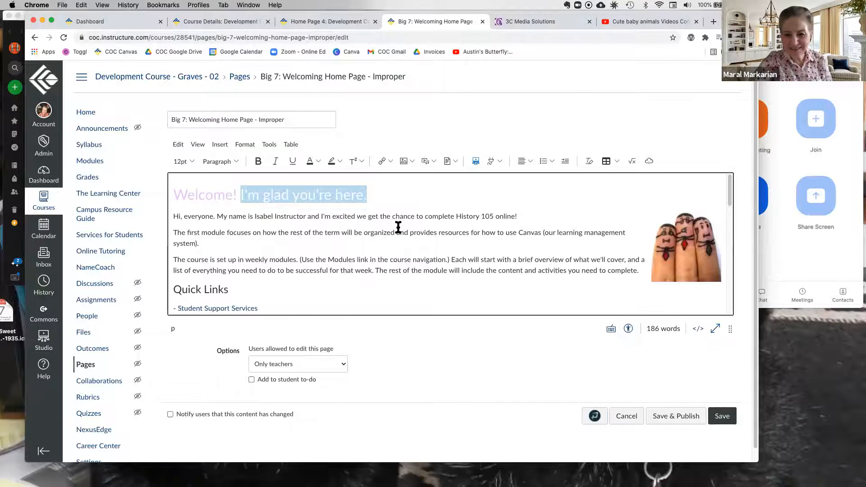
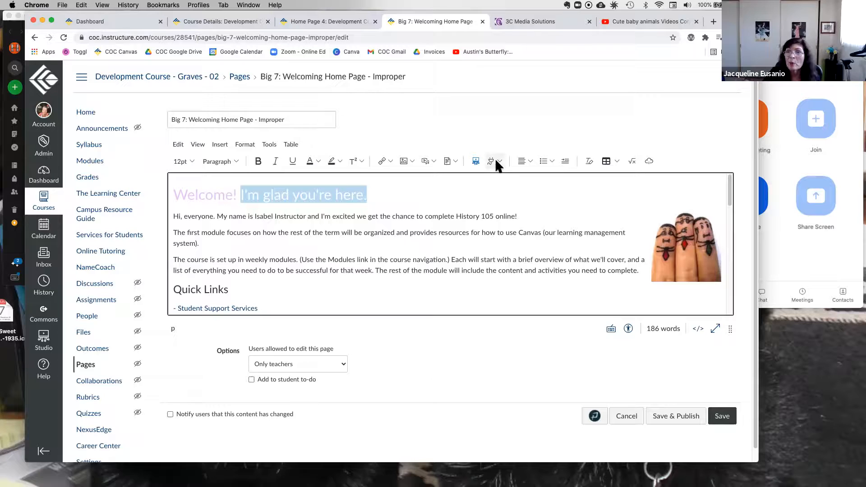
pyautogui.click(410, 159)
pyautogui.click(431, 159)
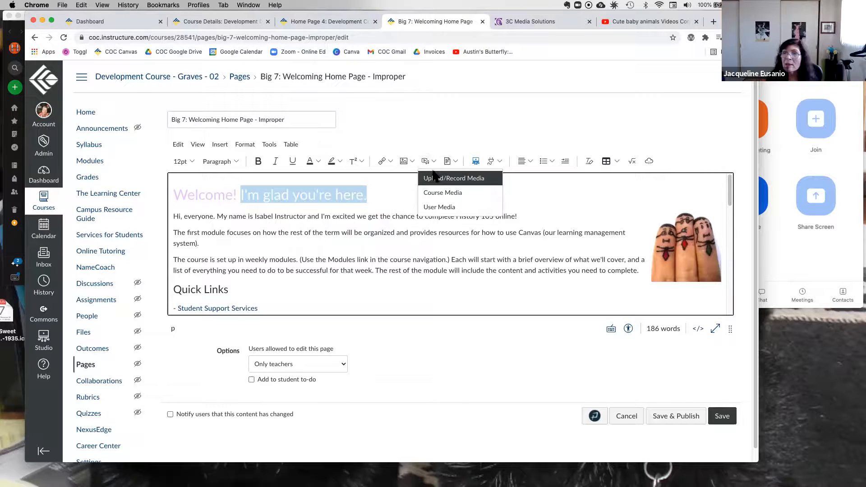
pyautogui.click(435, 178)
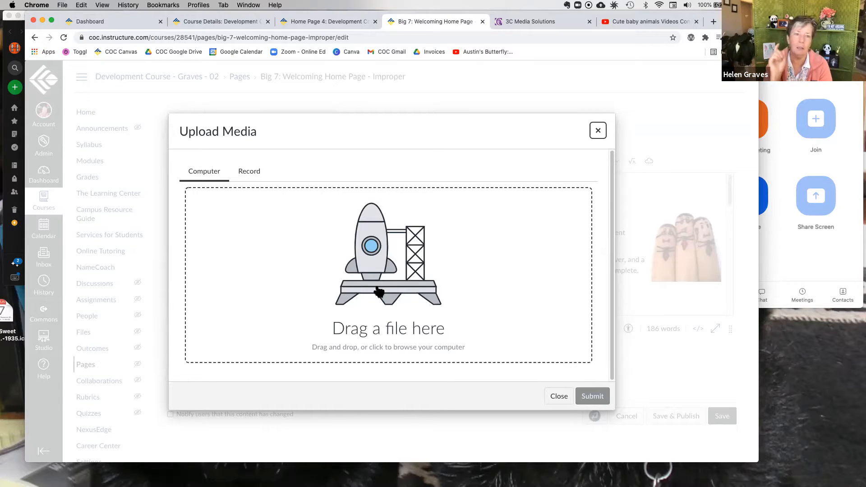
pyautogui.click(598, 130)
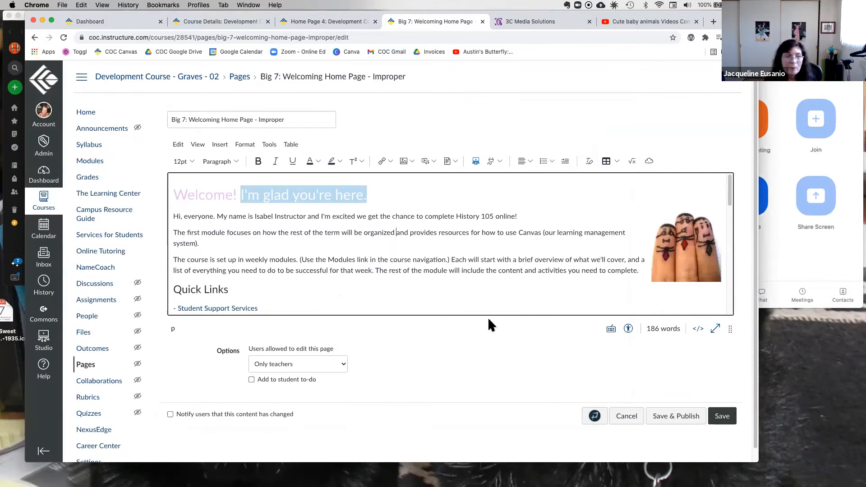